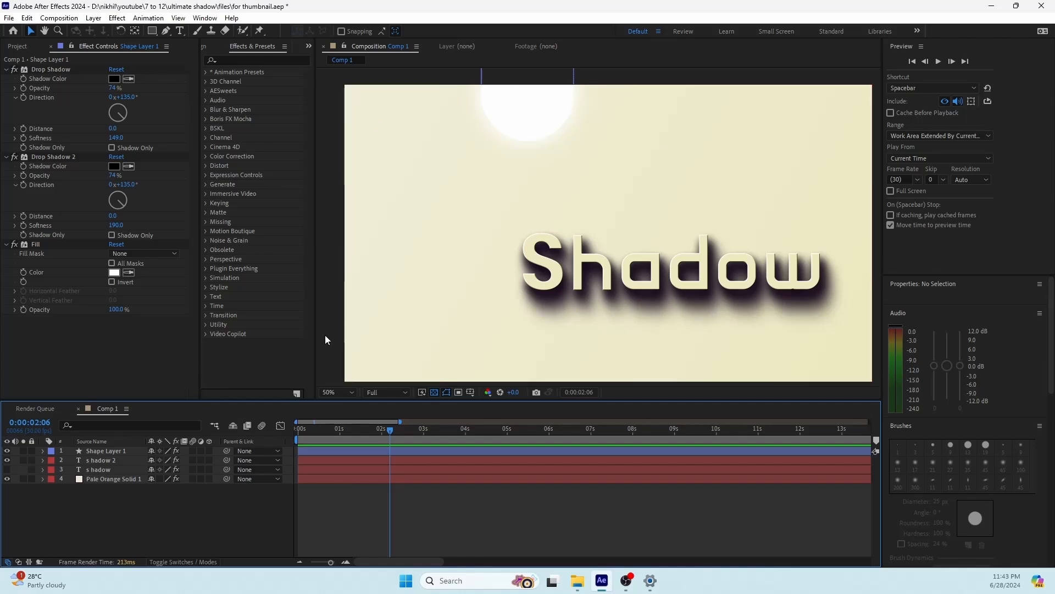
Step: Delete the shape layer and the s hadow 2 text layer, and make the remaining s hadow text layer visible
{"action": "left_click", "coordinate": [104, 452]}
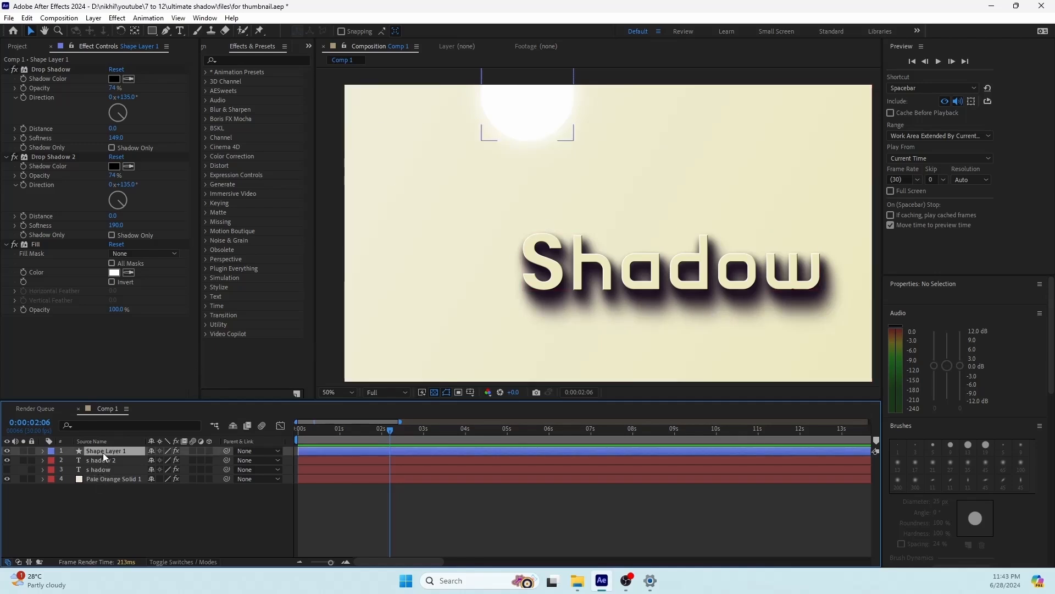
{"action": "key", "text": "Delete"}
{"action": "key", "text": "Delete"}
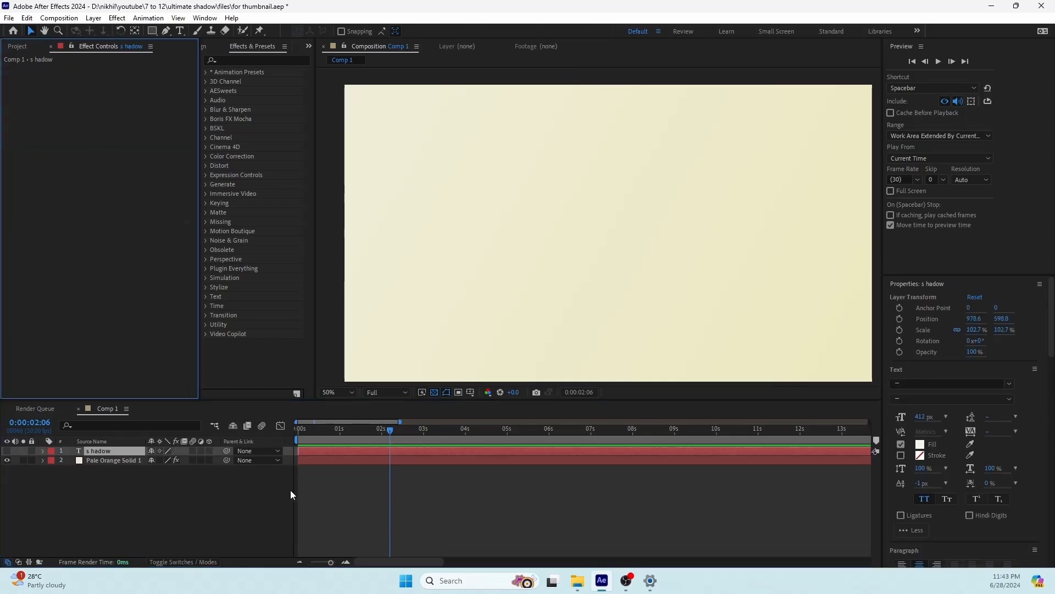
{"action": "left_click", "coordinate": [7, 450]}
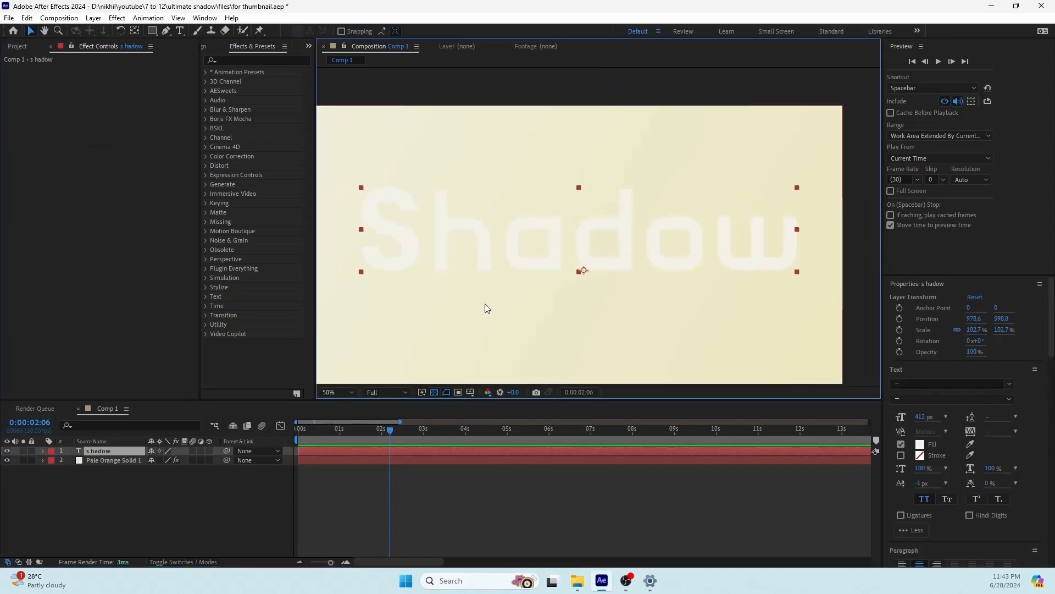
Step: Apply a Fill effect to the s hadow text layer and sample its color from the cream background
{"action": "middle_click", "coordinate": [346, 515]}
{"action": "left_click_drag", "start_coordinate": [484, 304], "coordinate": [493, 252]}
{"action": "left_click", "coordinate": [112, 460]}
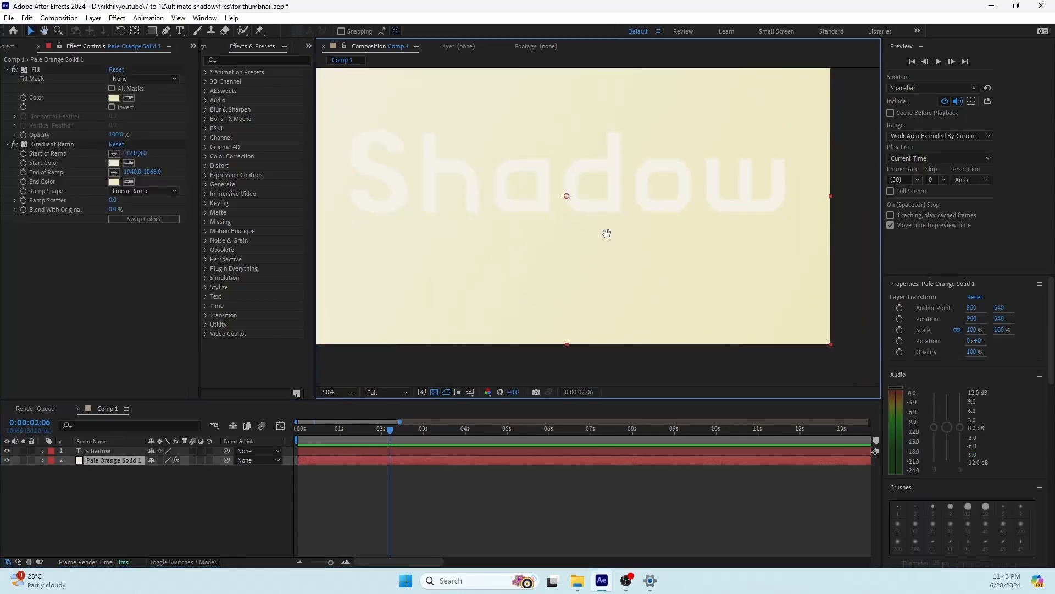
{"action": "left_click_drag", "start_coordinate": [622, 254], "coordinate": [659, 285]}
{"action": "scroll", "coordinate": [493, 215], "scroll_direction": "down", "scroll_amount": 2}
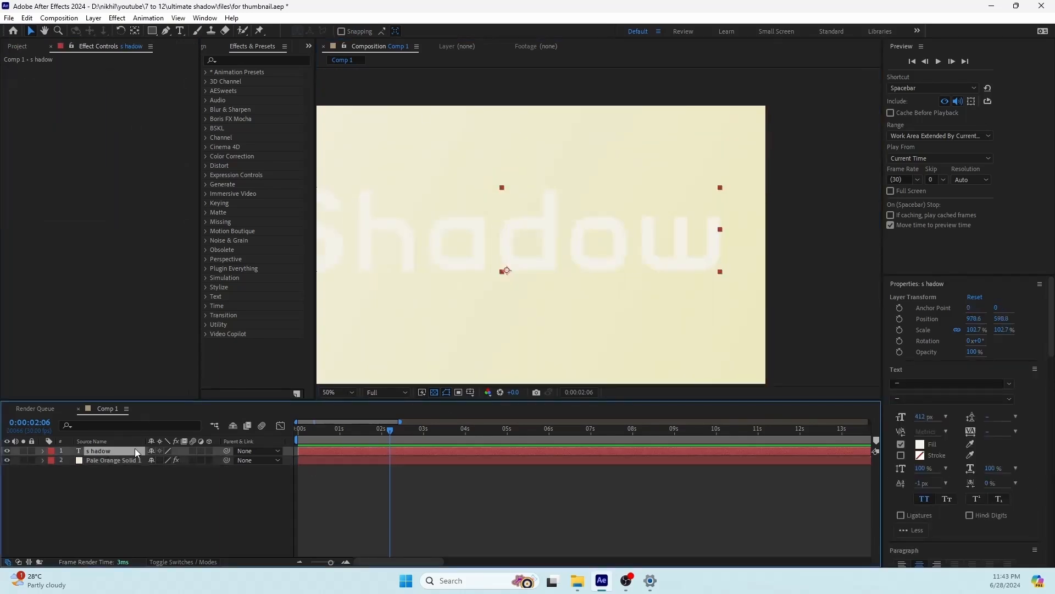
{"action": "key", "text": "ctrl+space"}
{"action": "type", "text": "fi"}
{"action": "key", "text": "Return"}
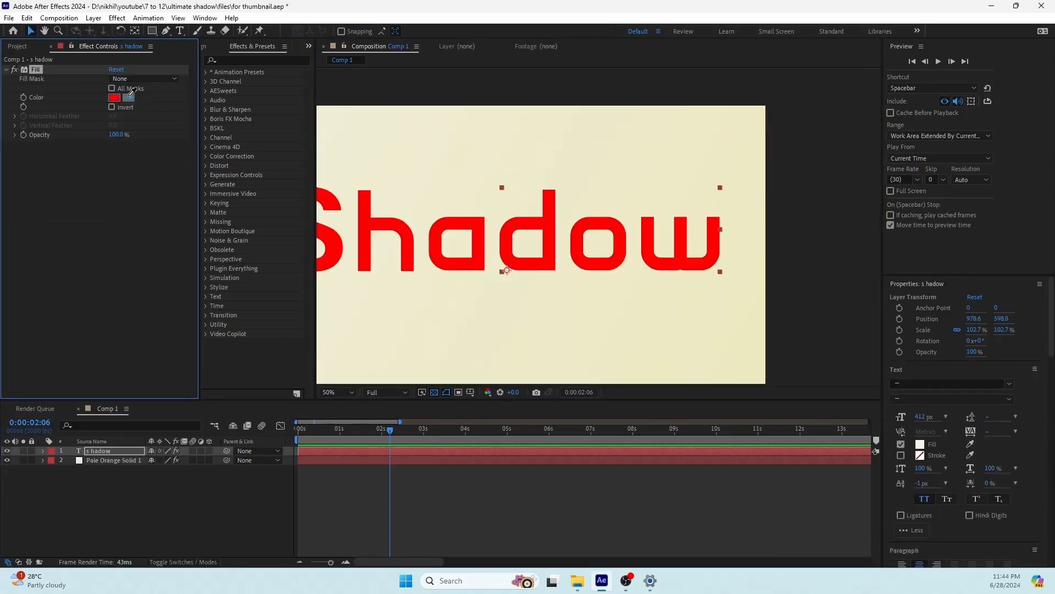
{"action": "left_click", "coordinate": [128, 98]}
{"action": "left_click", "coordinate": [703, 178]}
{"action": "mouse_move", "coordinate": [554, 268]}
{"action": "left_mouse_down"}
{"action": "mouse_move", "coordinate": [682, 257]}
{"action": "mouse_move", "coordinate": [644, 267]}
{"action": "mouse_move", "coordinate": [569, 255]}
{"action": "mouse_move", "coordinate": [606, 272]}
{"action": "mouse_move", "coordinate": [572, 274]}
{"action": "left_mouse_up"}
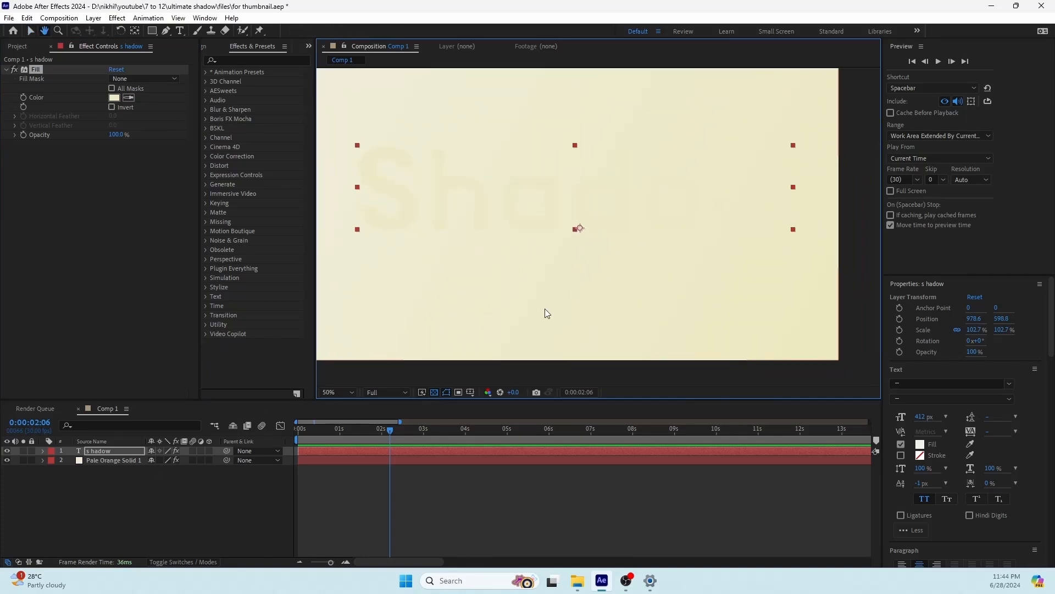
{"action": "left_click", "coordinate": [122, 449]}
{"action": "key", "text": "ctrl+space"}
{"action": "type", "text": "dr"}
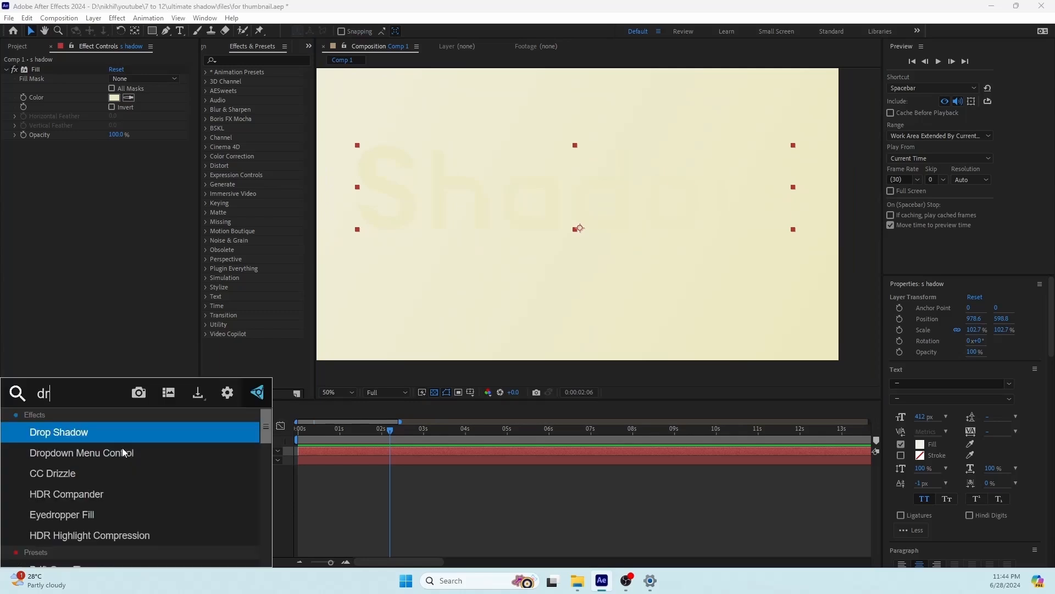
{"action": "left_click", "coordinate": [281, 508]}
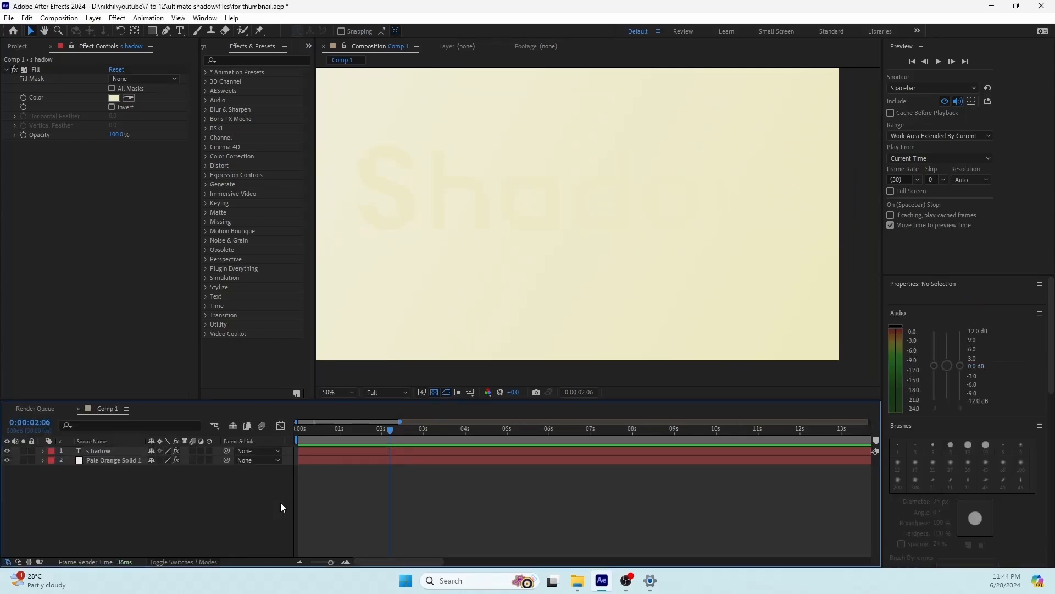
Step: Find the Drop Shadow effect by searching for "drop" and apply it to the s hadow text layer
{"action": "left_click", "coordinate": [228, 59]}
{"action": "left_click", "coordinate": [229, 60]}
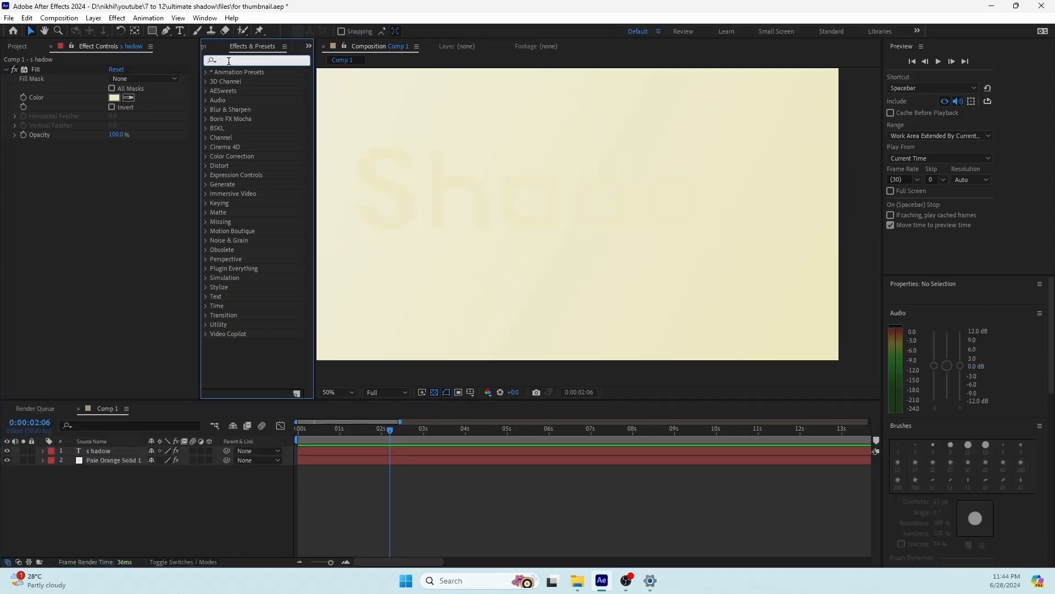
{"action": "type", "text": "drop"}
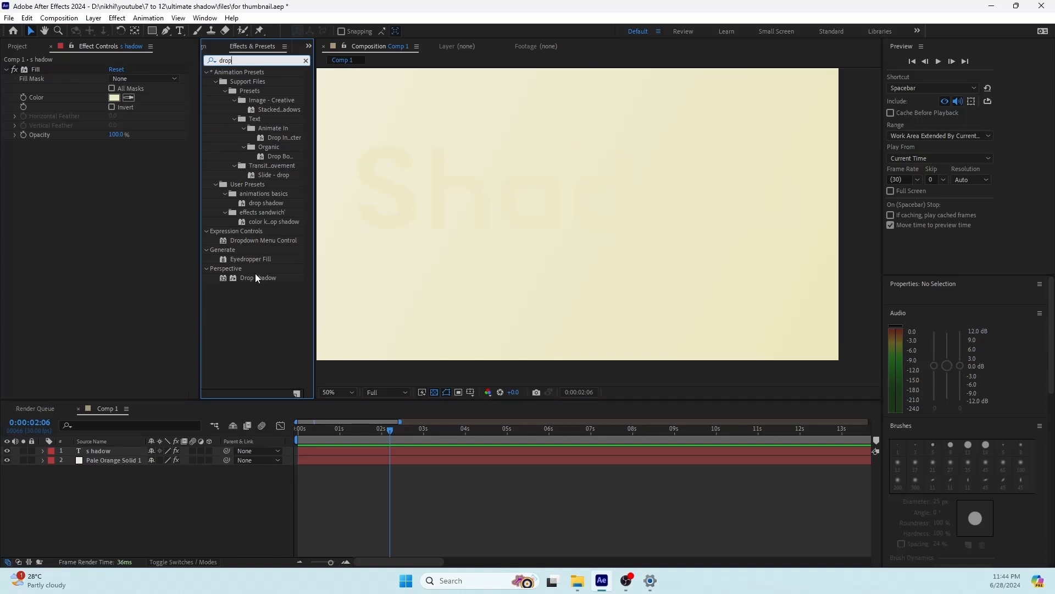
{"action": "left_click_drag", "start_coordinate": [255, 278], "coordinate": [106, 449]}
{"action": "left_click", "coordinate": [166, 490]}
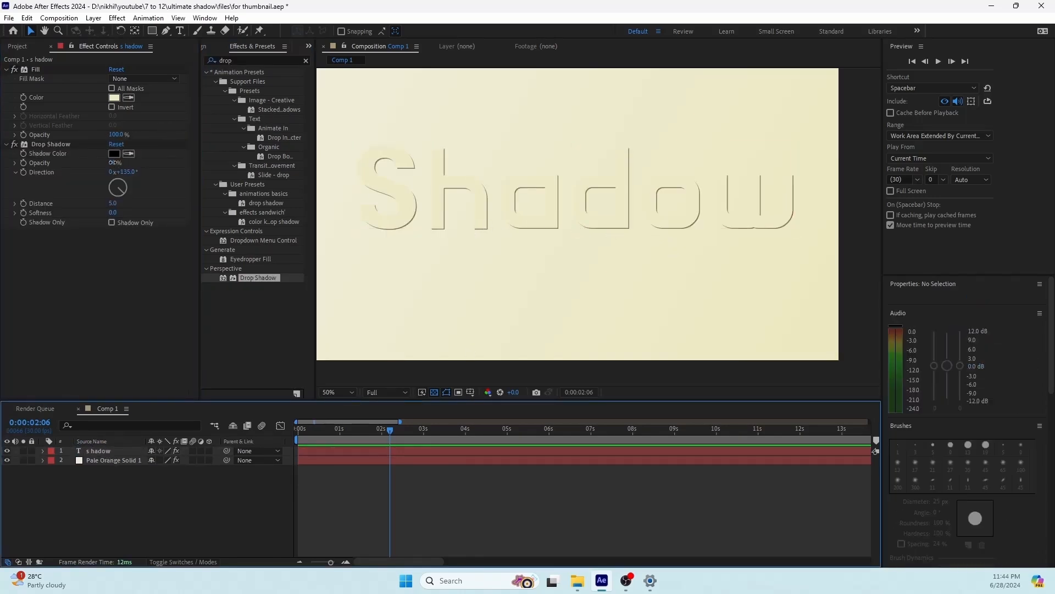
Step: Set the Drop Shadow's opacity to 100%, distance to 20 and softness to 74
{"action": "left_click_drag", "start_coordinate": [112, 162], "coordinate": [193, 158]}
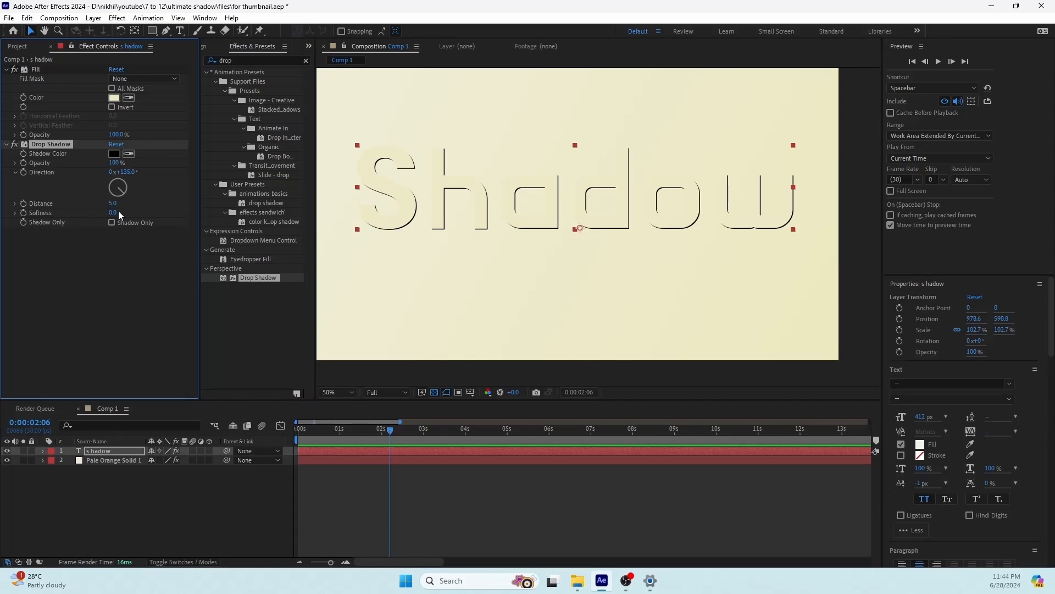
{"action": "left_click_drag", "start_coordinate": [113, 203], "coordinate": [147, 211]}
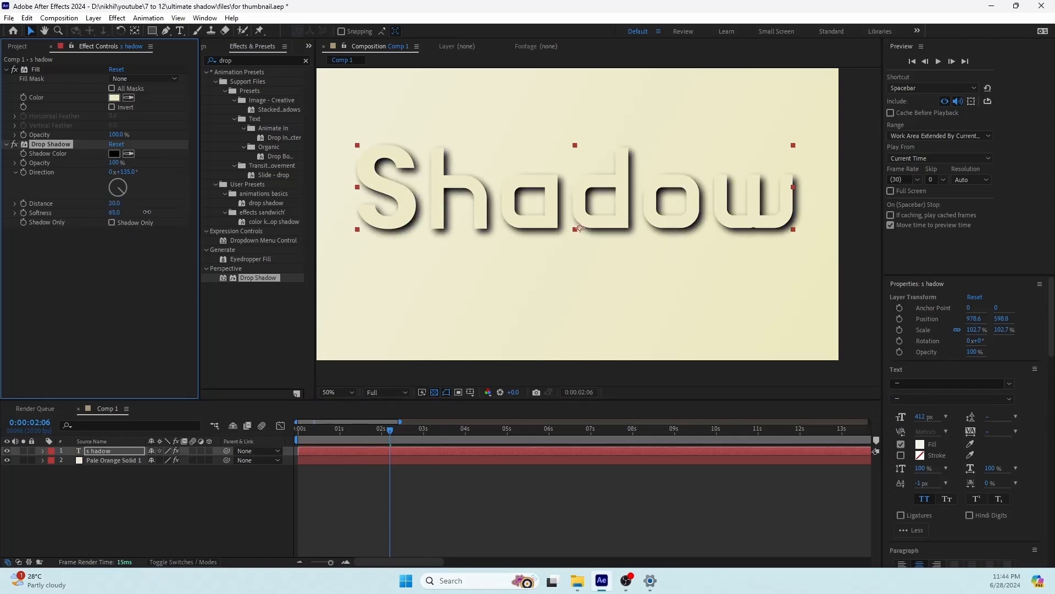
{"action": "scroll", "coordinate": [694, 221], "scroll_direction": "down", "scroll_amount": 2}
{"action": "left_click_drag", "start_coordinate": [724, 219], "coordinate": [690, 239]}
{"action": "scroll", "coordinate": [538, 190], "scroll_direction": "up", "scroll_amount": 2}
{"action": "left_click_drag", "start_coordinate": [539, 190], "coordinate": [614, 161]}
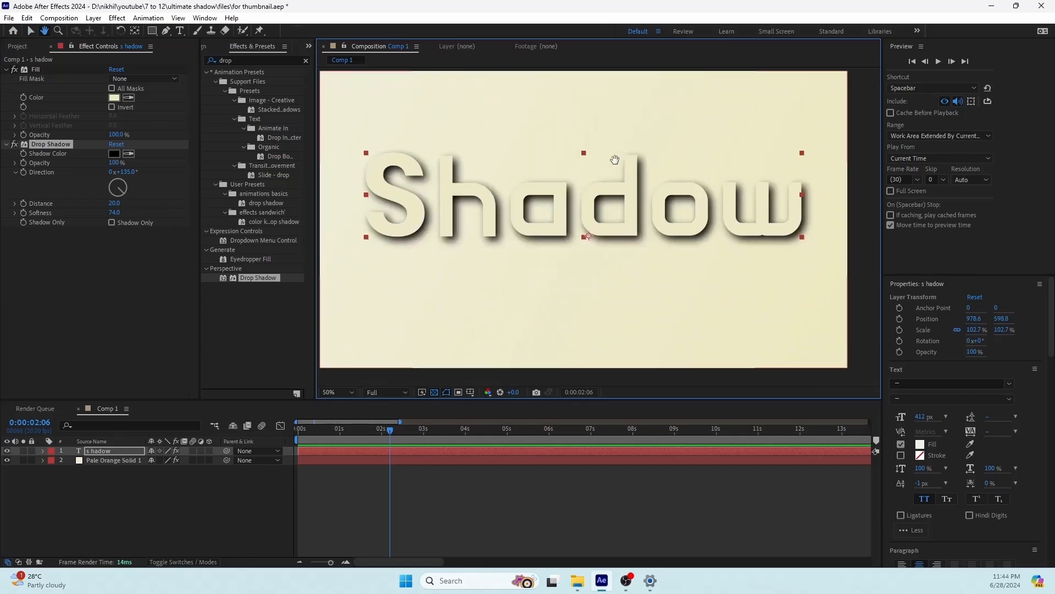
Step: Duplicate the Drop Shadow effect twice on the text layer
{"action": "left_click", "coordinate": [45, 145]}
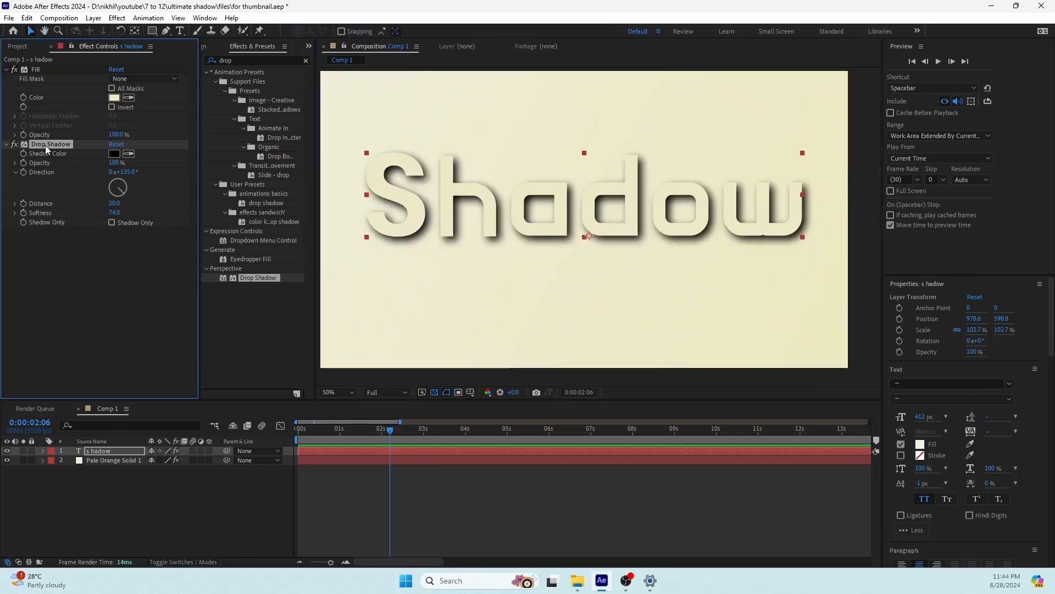
{"action": "key", "text": "ctrl+d"}
{"action": "key", "text": "ctrl+d"}
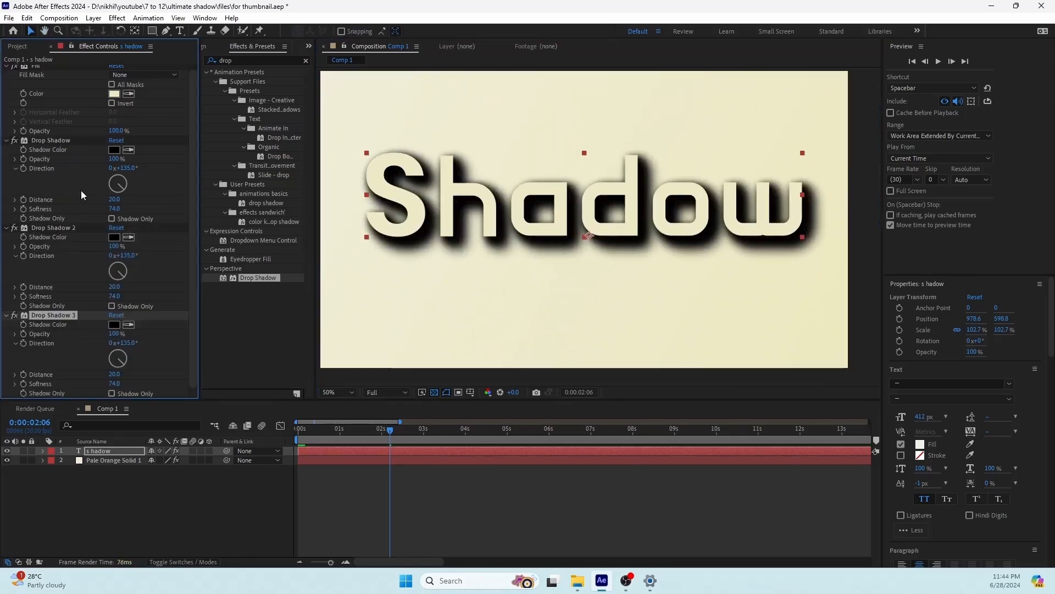
{"action": "left_click", "coordinate": [146, 501]}
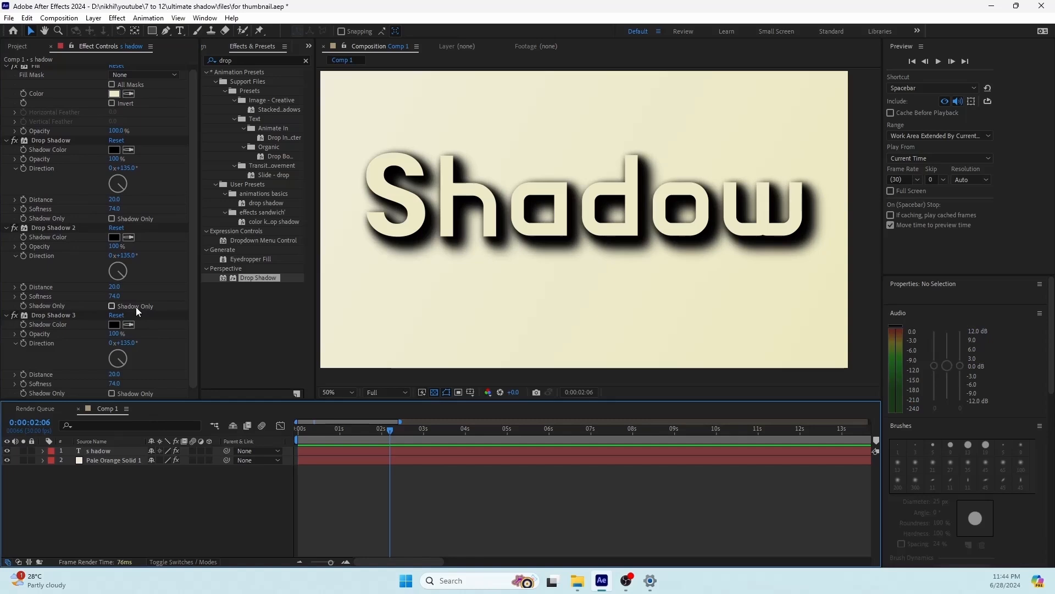
Step: Set the opacity of Drop Shadow 3 to 70% and of Drop Shadow 2 to 85%
{"action": "left_click", "coordinate": [115, 333]}
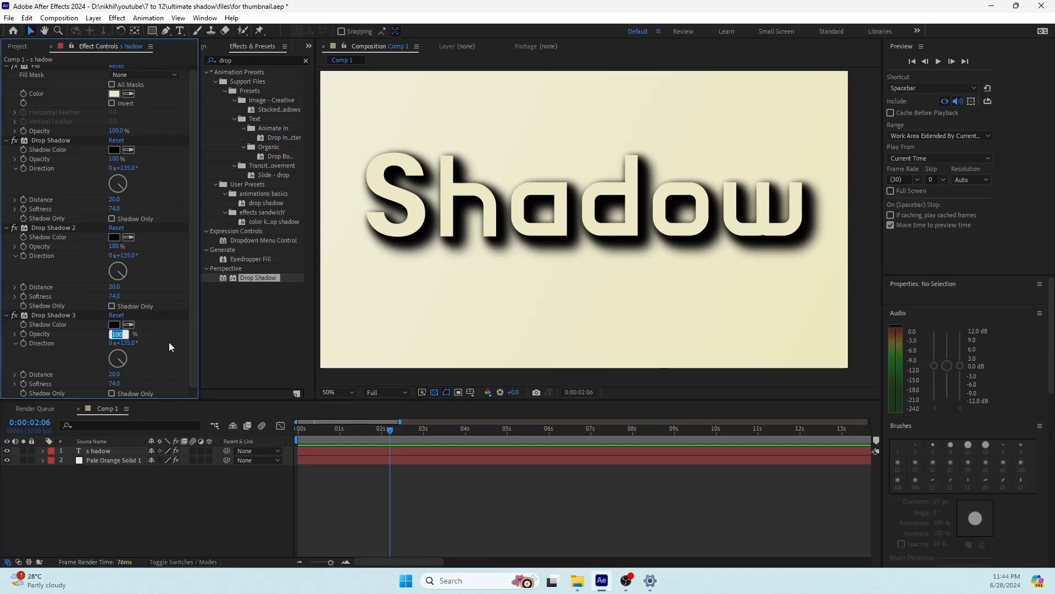
{"action": "type", "text": "70"}
{"action": "left_click", "coordinate": [114, 246]}
{"action": "type", "text": "85"}
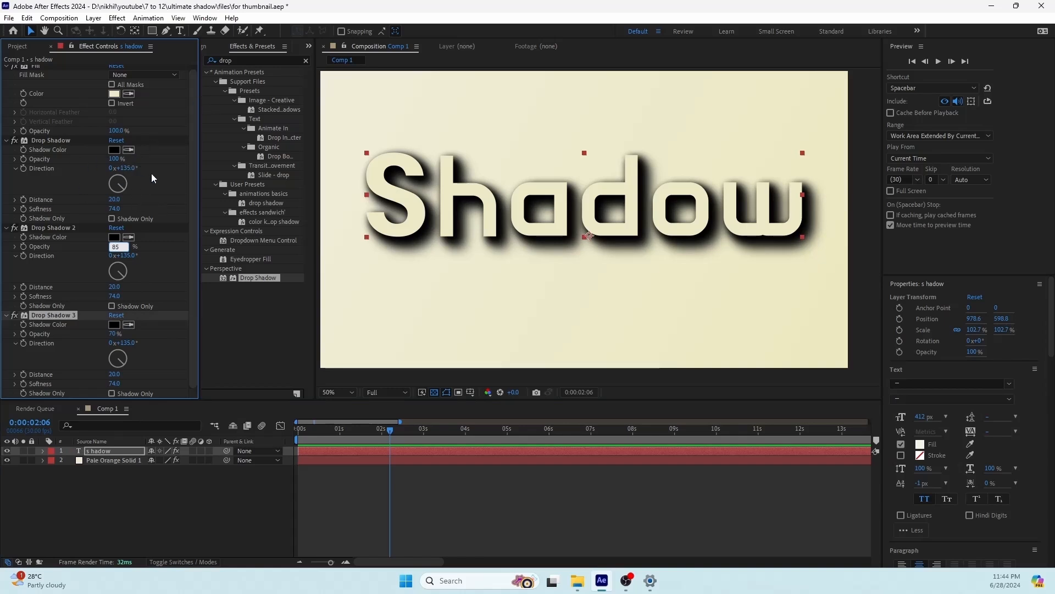
{"action": "key", "text": "Return"}
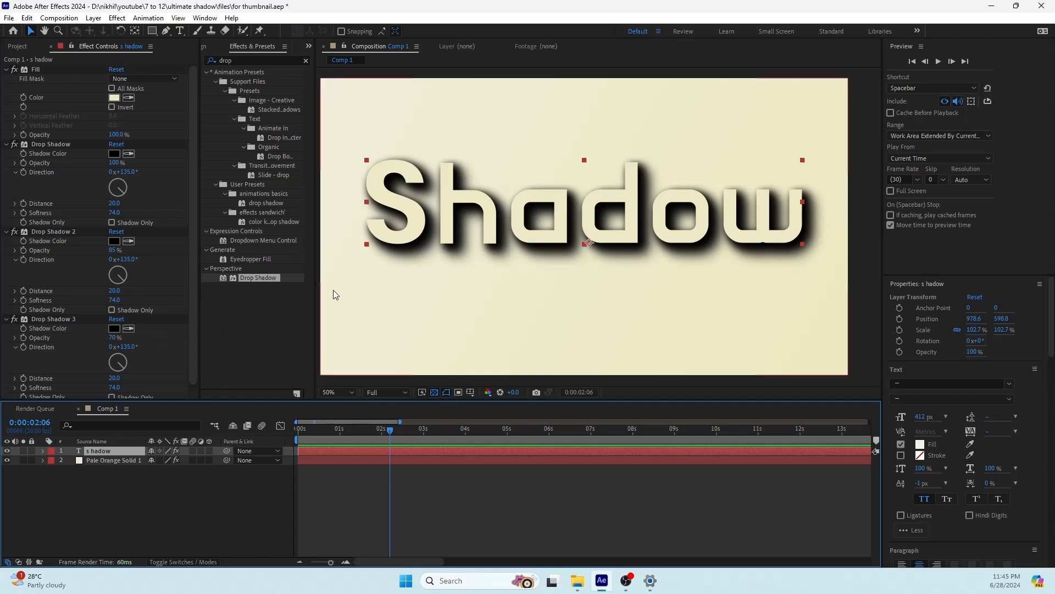
Step: Sample the text's cream color as the first Drop Shadow's color and darken it to about #282505
{"action": "left_click", "coordinate": [48, 144]}
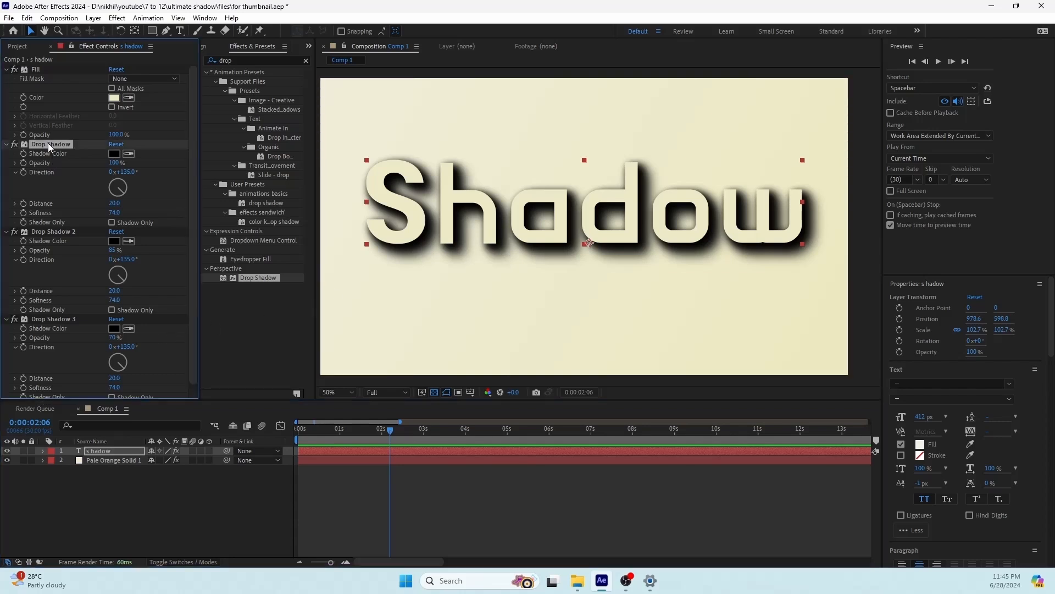
{"action": "left_click", "coordinate": [130, 155]}
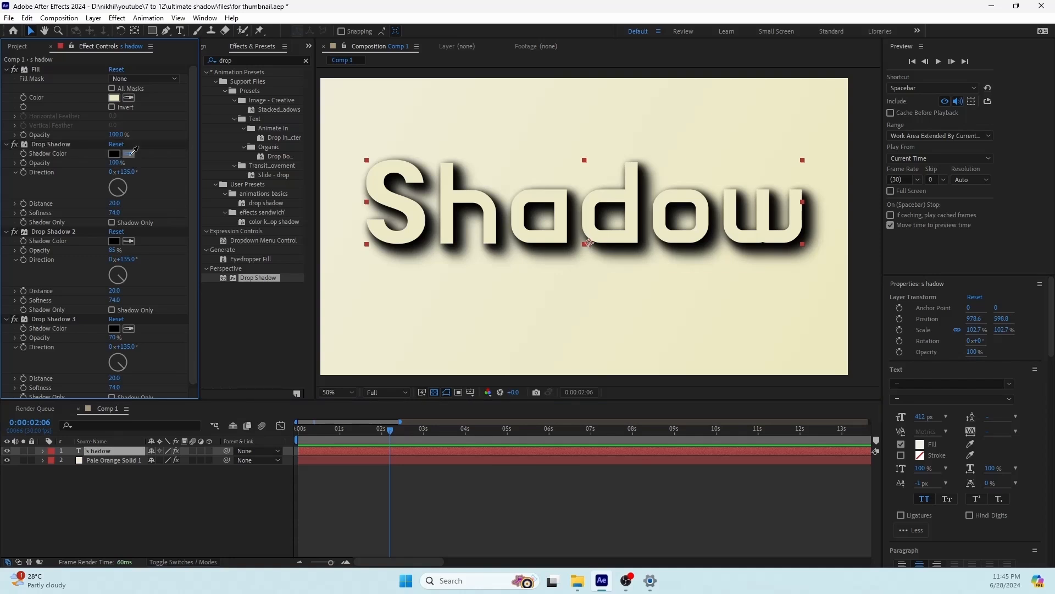
{"action": "left_click", "coordinate": [383, 177]}
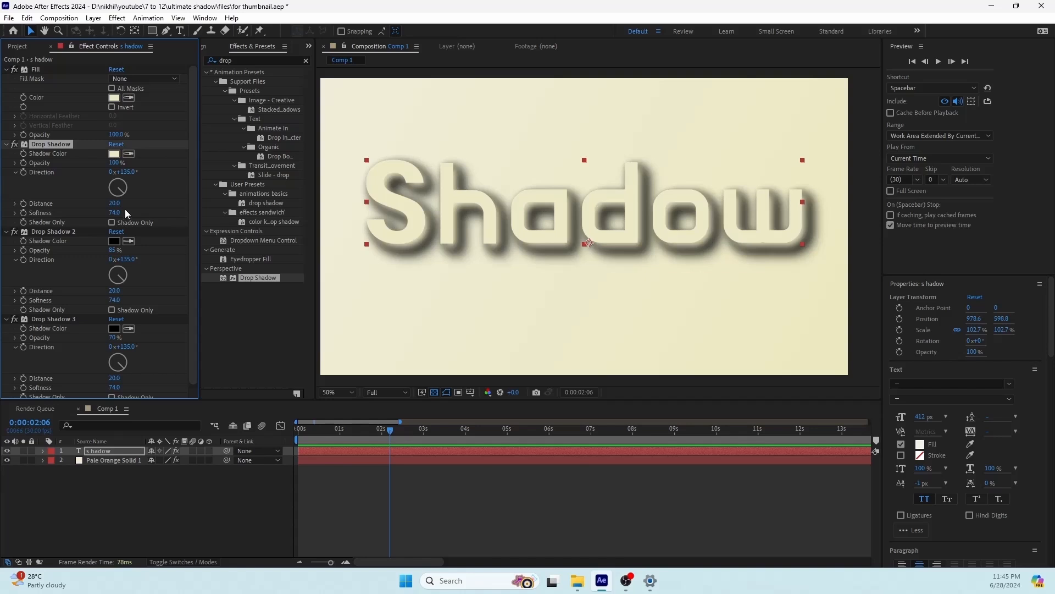
{"action": "left_click", "coordinate": [114, 154]}
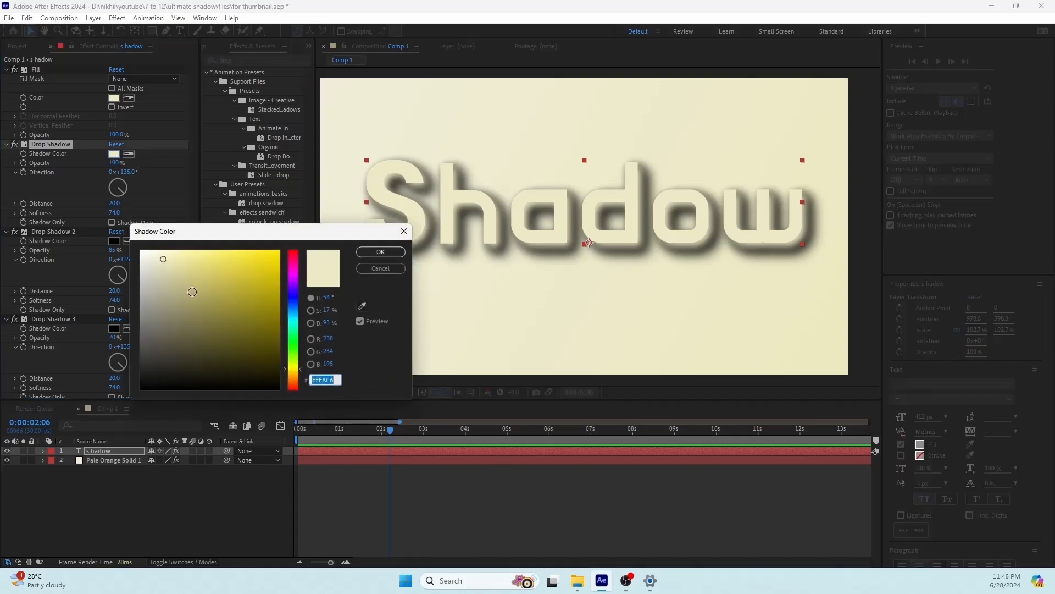
{"action": "left_click_drag", "start_coordinate": [192, 292], "coordinate": [251, 350]}
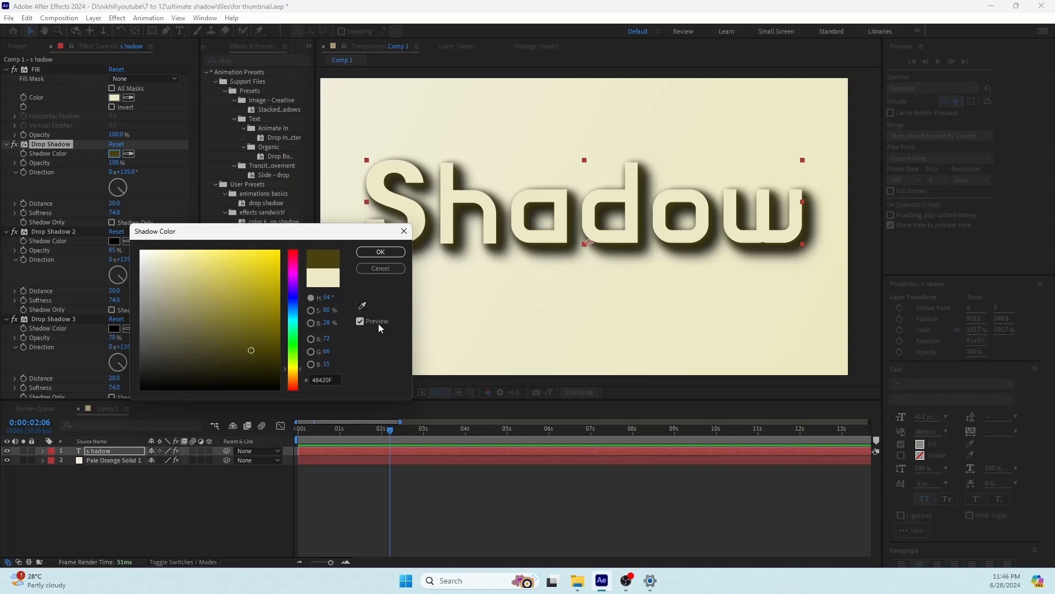
{"action": "left_click", "coordinate": [263, 365]}
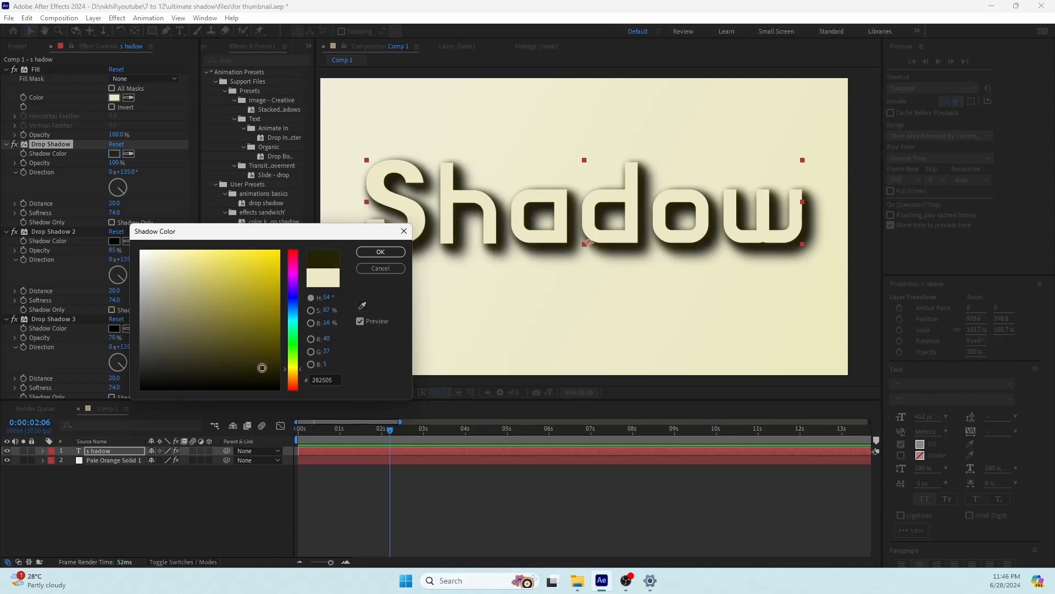
{"action": "left_click", "coordinate": [379, 251]}
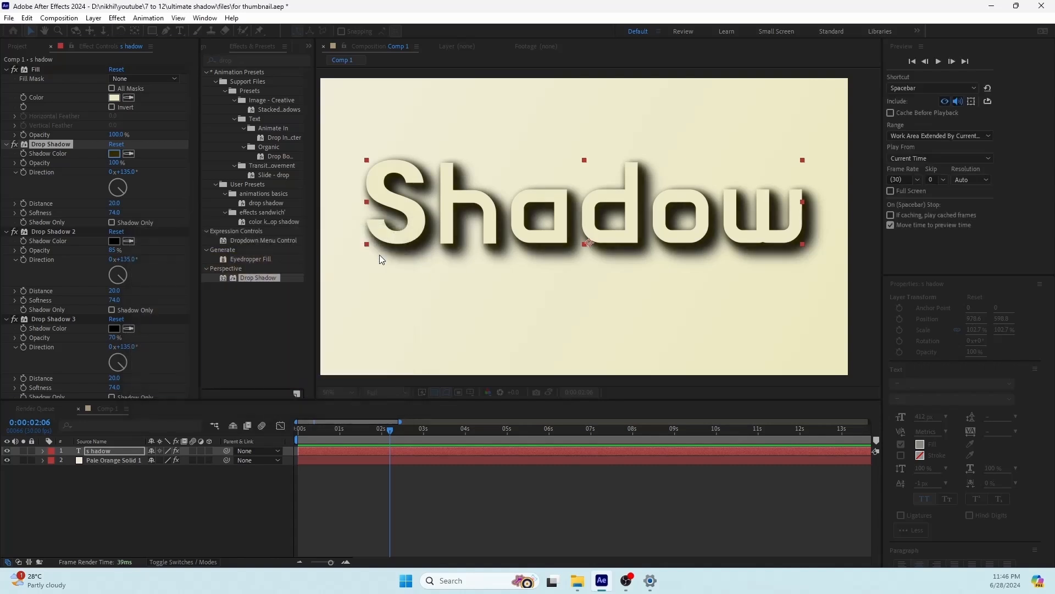
Step: Match the shadow colors of Drop Shadow 2 and Drop Shadow 3 to the first Drop Shadow's dark color
{"action": "left_click", "coordinate": [128, 240]}
{"action": "left_click", "coordinate": [114, 152]}
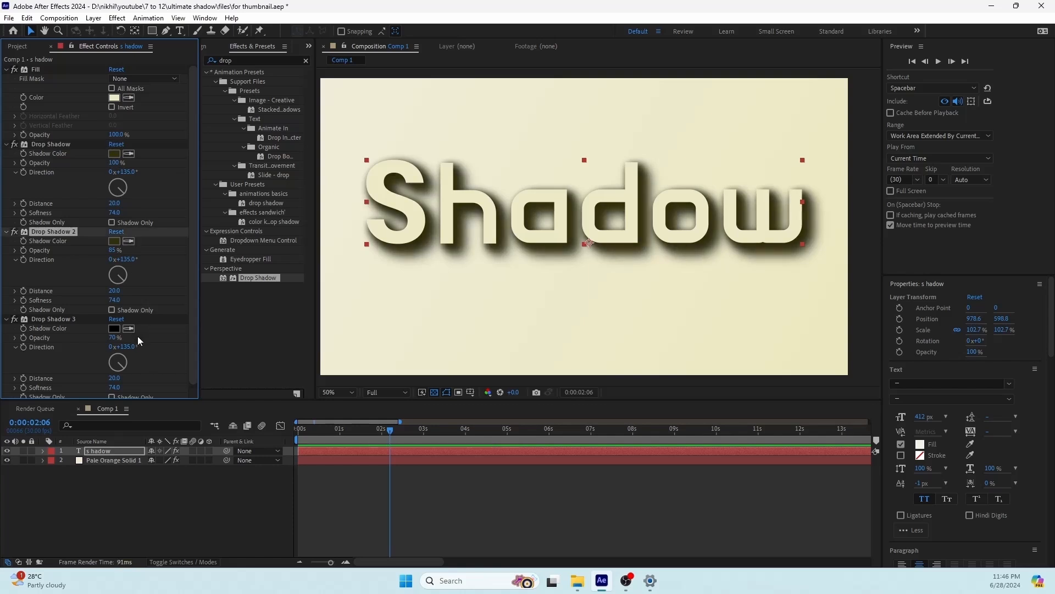
{"action": "left_click", "coordinate": [129, 328]}
{"action": "left_click", "coordinate": [114, 241]}
{"action": "scroll", "coordinate": [569, 261], "scroll_direction": "up", "scroll_amount": 1}
{"action": "left_click", "coordinate": [114, 153]}
{"action": "left_click", "coordinate": [379, 251]}
{"action": "left_click", "coordinate": [128, 240]}
{"action": "left_click", "coordinate": [129, 328]}
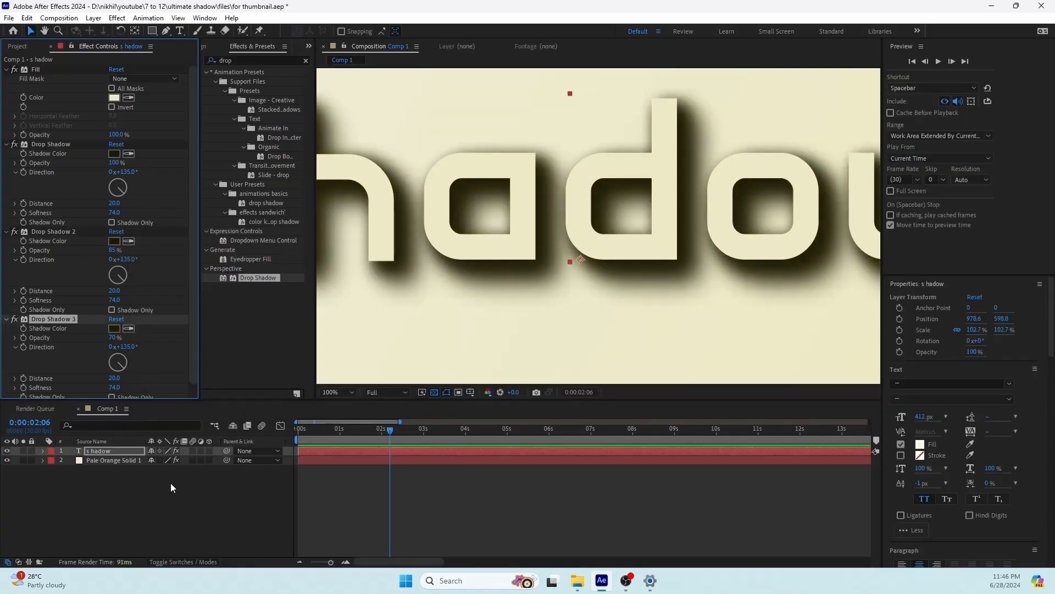
{"action": "left_click", "coordinate": [170, 486]}
{"action": "scroll", "coordinate": [652, 258], "scroll_direction": "down", "scroll_amount": 1}
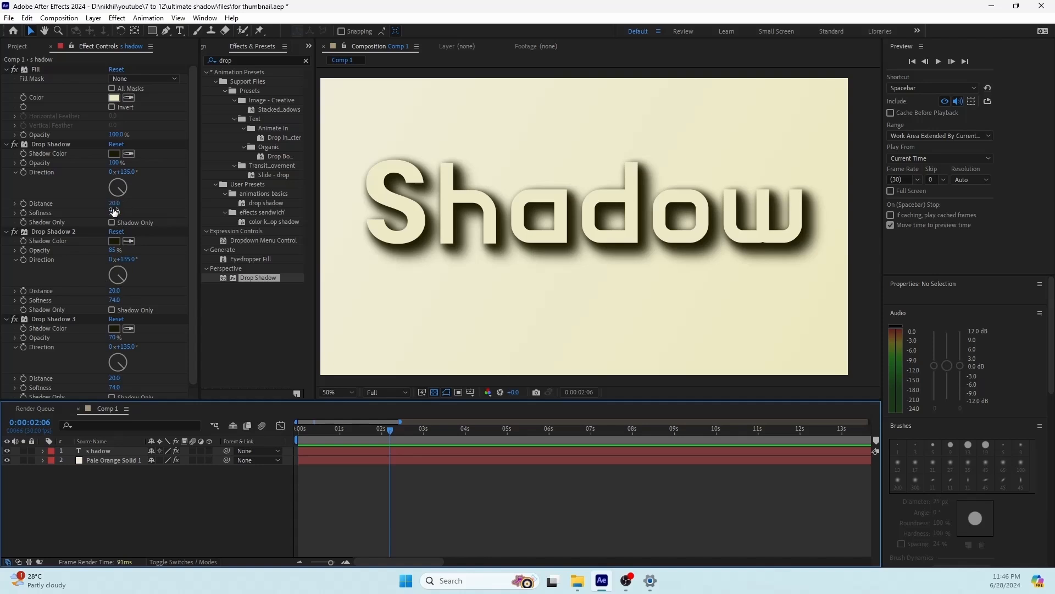
Step: Set the distance of Drop Shadow 2 to 40 and of Drop Shadow 3 to 60
{"action": "left_click", "coordinate": [114, 291]}
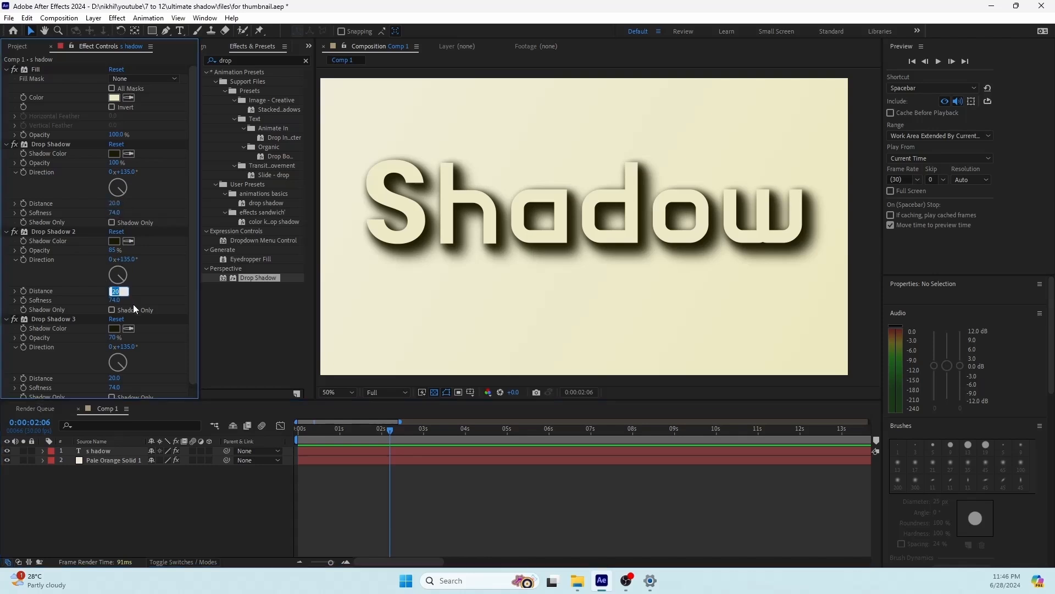
{"action": "left_click", "coordinate": [115, 379]}
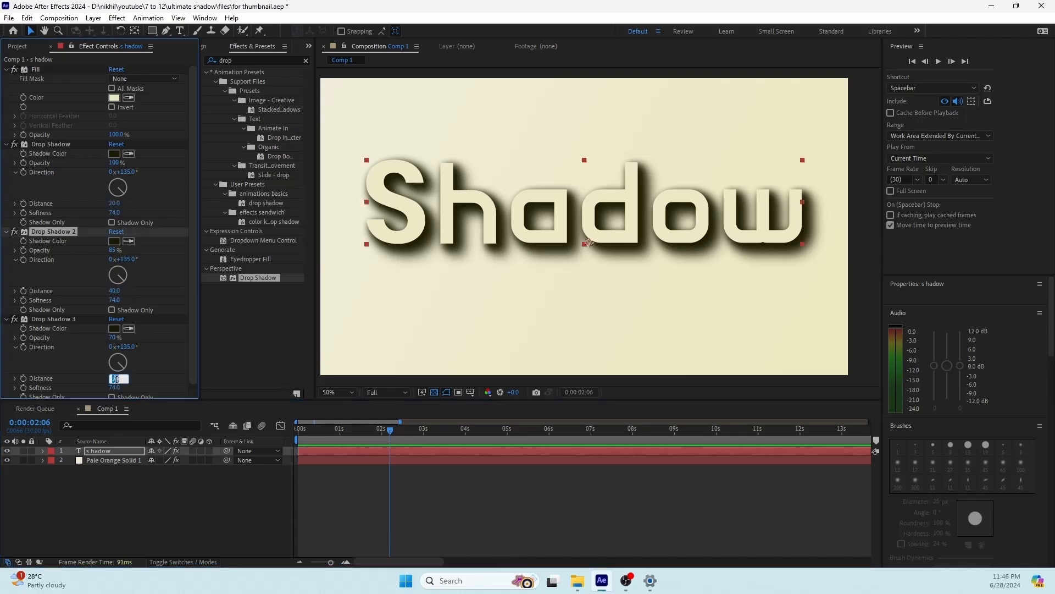
{"action": "type", "text": "6"}
{"action": "left_click", "coordinate": [159, 362]}
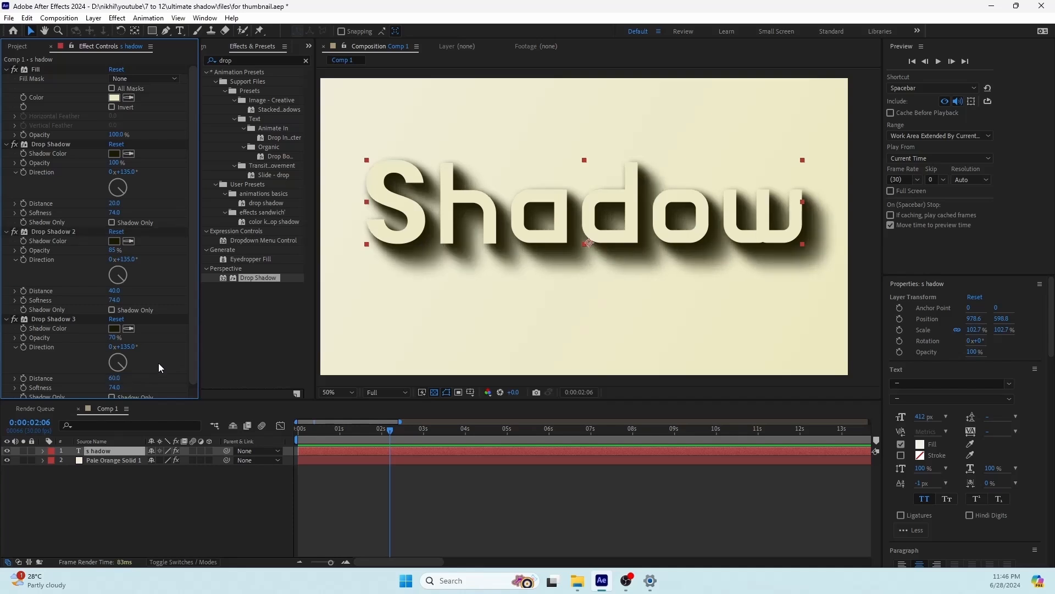
{"action": "scroll", "coordinate": [629, 271], "scroll_direction": "down", "scroll_amount": 2}
{"action": "left_click_drag", "start_coordinate": [622, 263], "coordinate": [601, 288]}
{"action": "scroll", "coordinate": [511, 212], "scroll_direction": "up", "scroll_amount": 2}
{"action": "left_click_drag", "start_coordinate": [463, 242], "coordinate": [473, 215]}
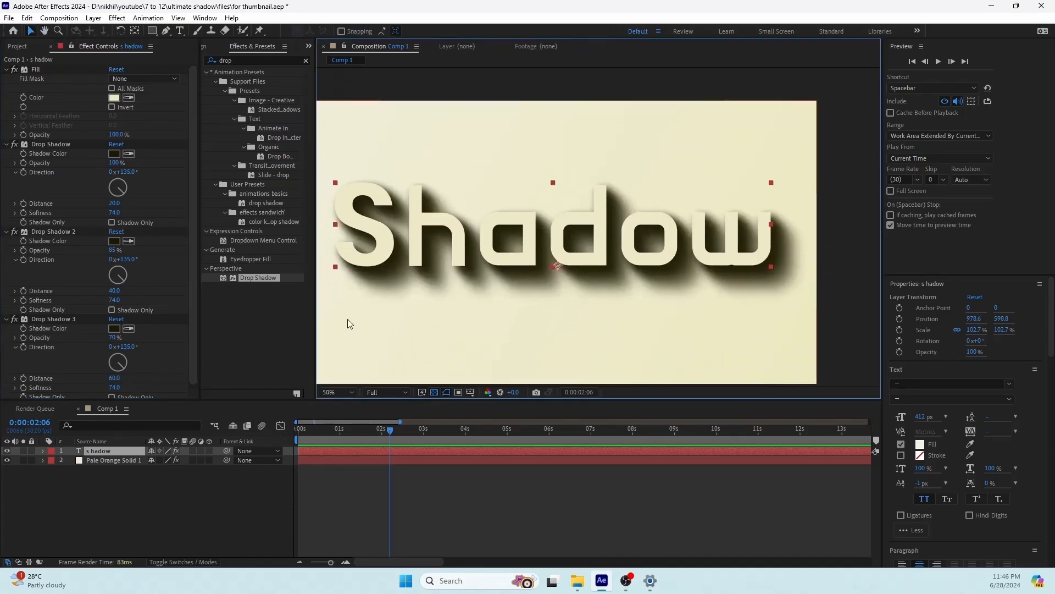
Step: Apply the Bevel Alpha effect to the "s hadow" text layer
{"action": "left_click", "coordinate": [99, 452]}
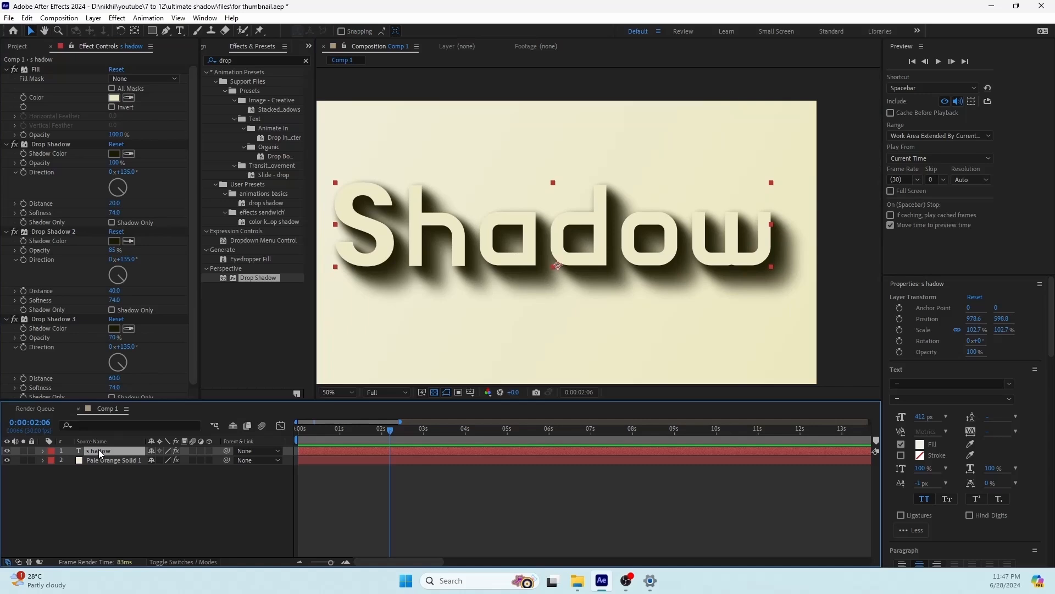
{"action": "key", "text": "ctrl+space"}
{"action": "type", "text": "ev"}
{"action": "key", "text": "BackSpace"}
{"action": "key", "text": "BackSpace"}
{"action": "type", "text": "bev"}
{"action": "key", "text": "Return"}
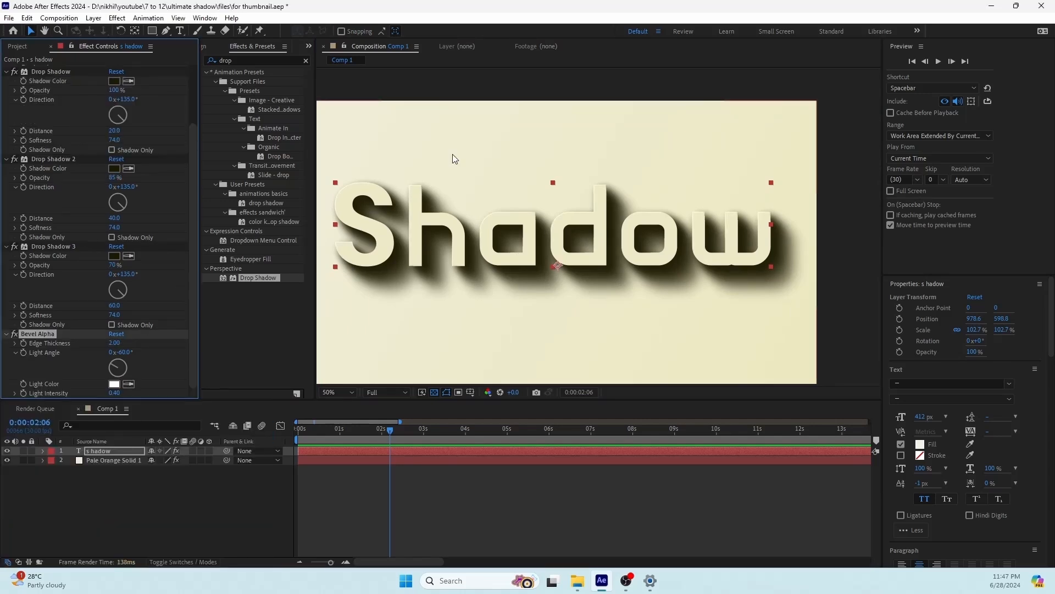
Step: Reduce the Bevel Alpha edge thickness to 1.24 while checking the letter edges up close
{"action": "scroll", "coordinate": [453, 160], "scroll_direction": "up", "scroll_amount": 1}
{"action": "left_click_drag", "start_coordinate": [451, 170], "coordinate": [718, 222]}
{"action": "left_click_drag", "start_coordinate": [411, 203], "coordinate": [559, 173]}
{"action": "scroll", "coordinate": [490, 191], "scroll_direction": "up", "scroll_amount": 1}
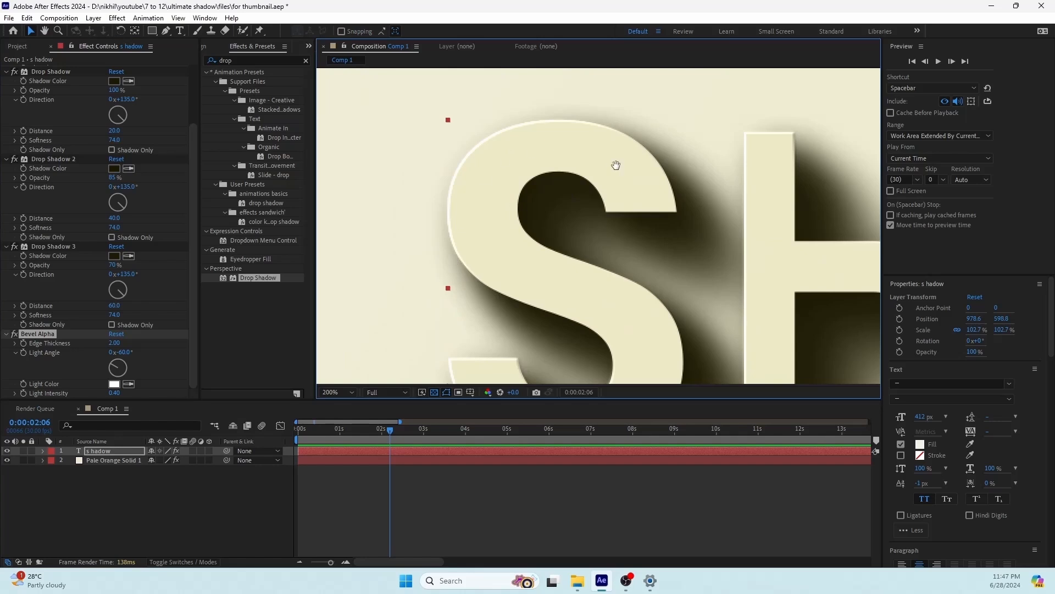
{"action": "left_click_drag", "start_coordinate": [734, 186], "coordinate": [625, 250]}
{"action": "left_click_drag", "start_coordinate": [677, 224], "coordinate": [613, 161]}
{"action": "left_click_drag", "start_coordinate": [596, 207], "coordinate": [508, 177]}
{"action": "scroll", "coordinate": [642, 226], "scroll_direction": "down", "scroll_amount": 1}
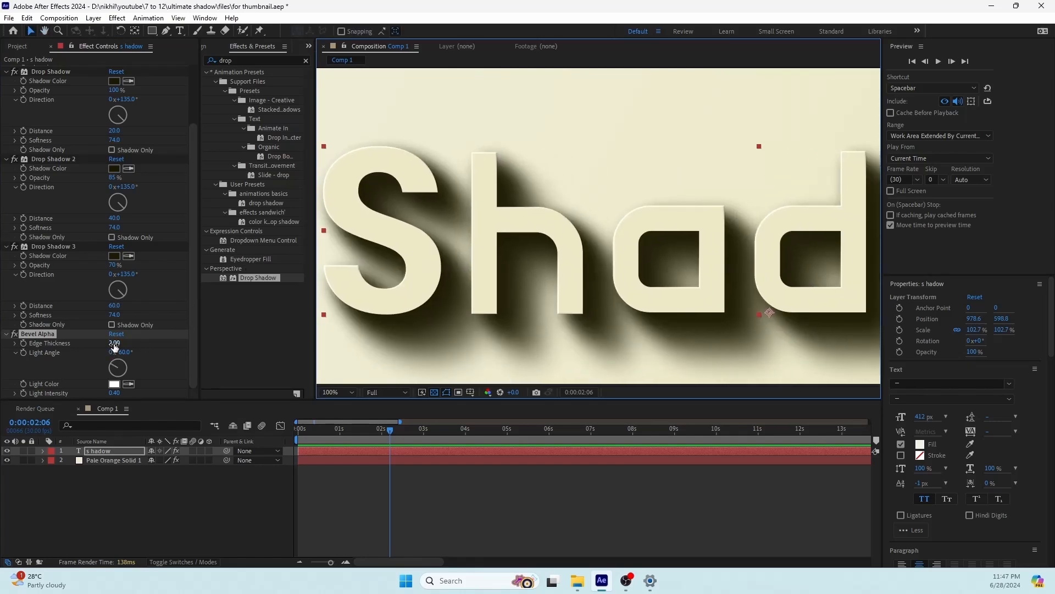
{"action": "left_click_drag", "start_coordinate": [114, 342], "coordinate": [76, 344]}
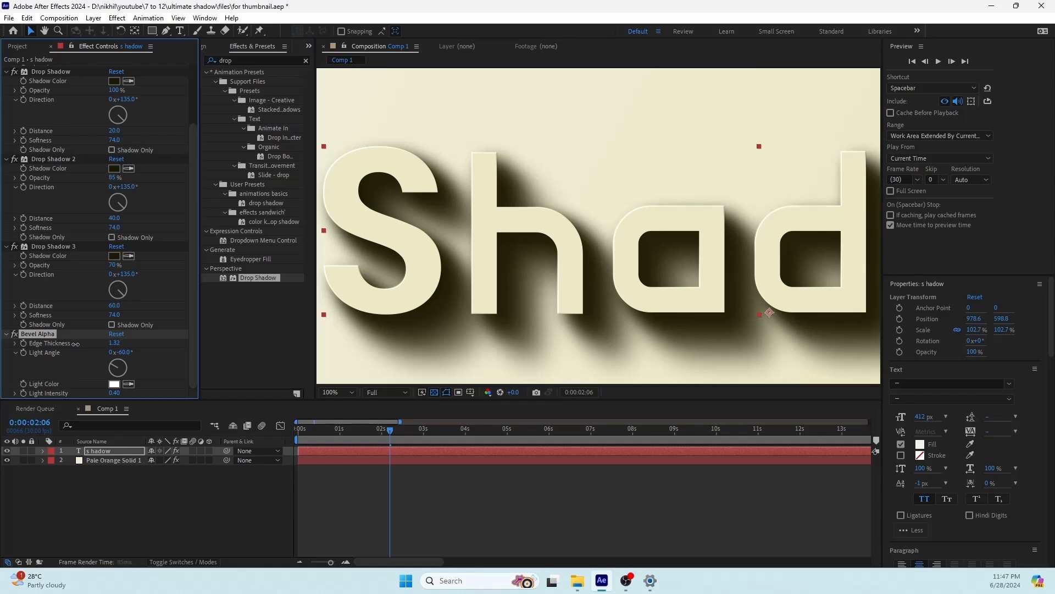
{"action": "left_click", "coordinate": [156, 500]}
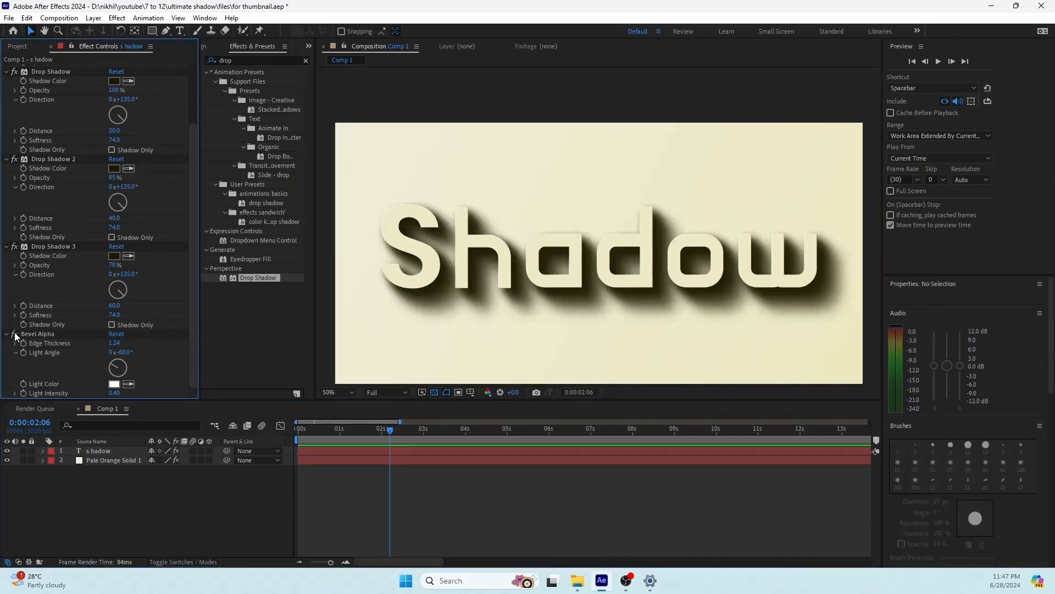
Step: Compare the edges of the letter S up close with Bevel Alpha disabled and enabled
{"action": "scroll", "coordinate": [434, 228], "scroll_direction": "up", "scroll_amount": 4}
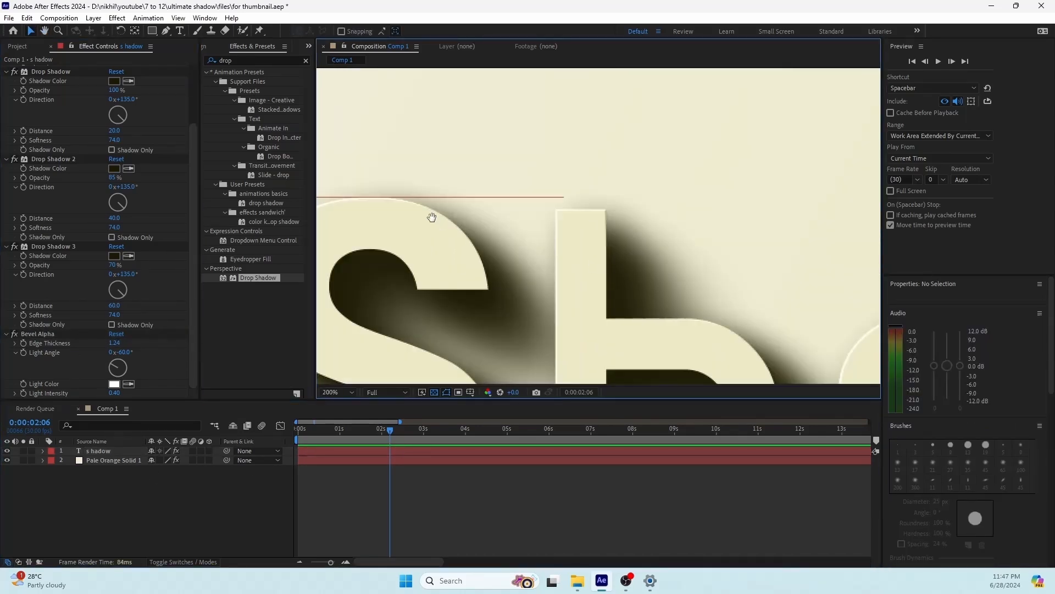
{"action": "left_click_drag", "start_coordinate": [432, 217], "coordinate": [529, 249]}
{"action": "scroll", "coordinate": [467, 231], "scroll_direction": "up", "scroll_amount": 2}
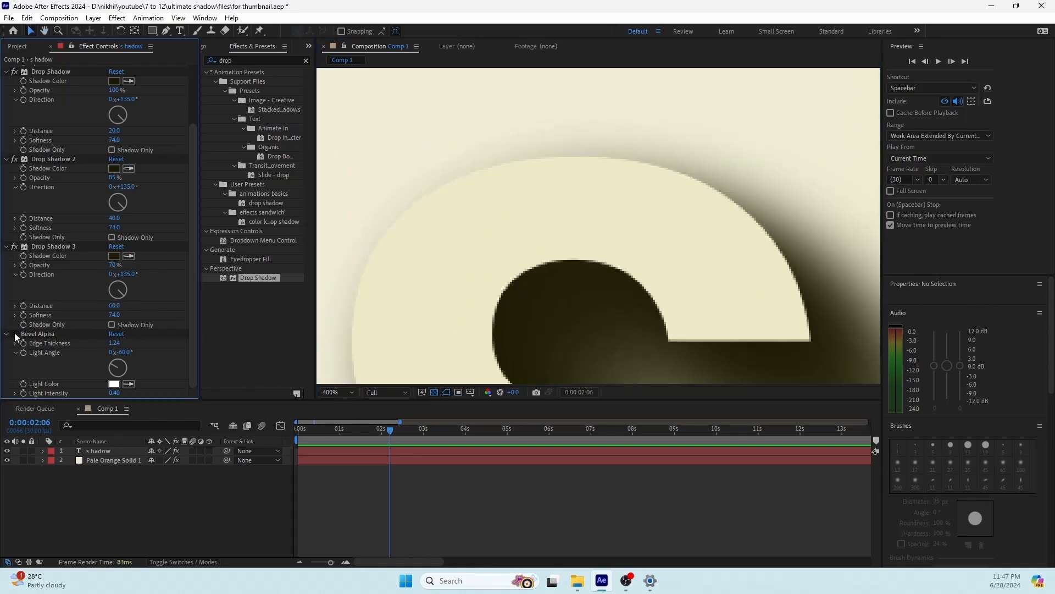
{"action": "scroll", "coordinate": [621, 283], "scroll_direction": "down", "scroll_amount": 4}
{"action": "scroll", "coordinate": [644, 291], "scroll_direction": "down", "scroll_amount": 2}
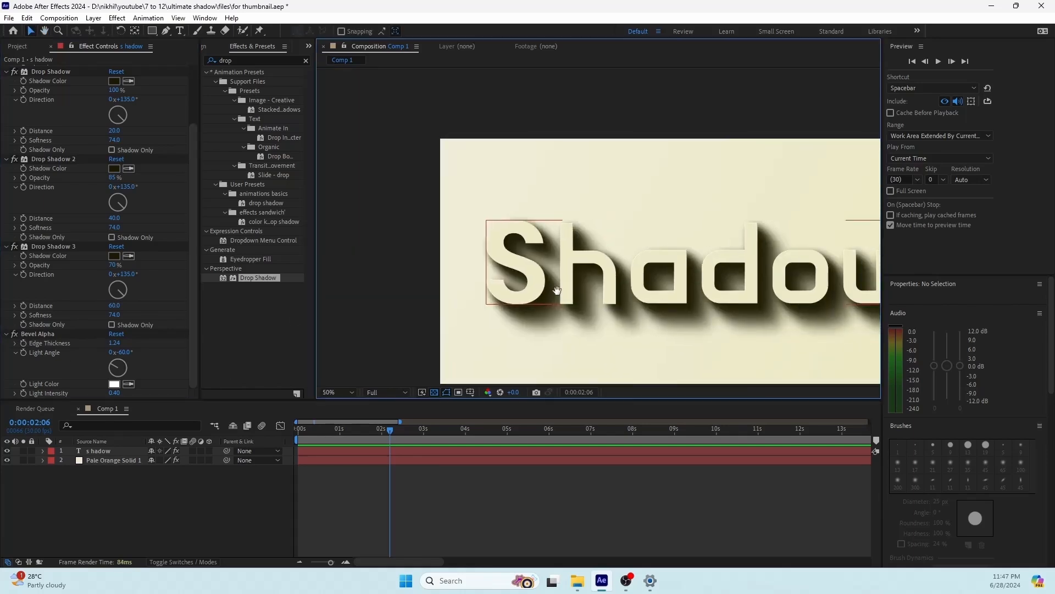
{"action": "left_click", "coordinate": [13, 335]}
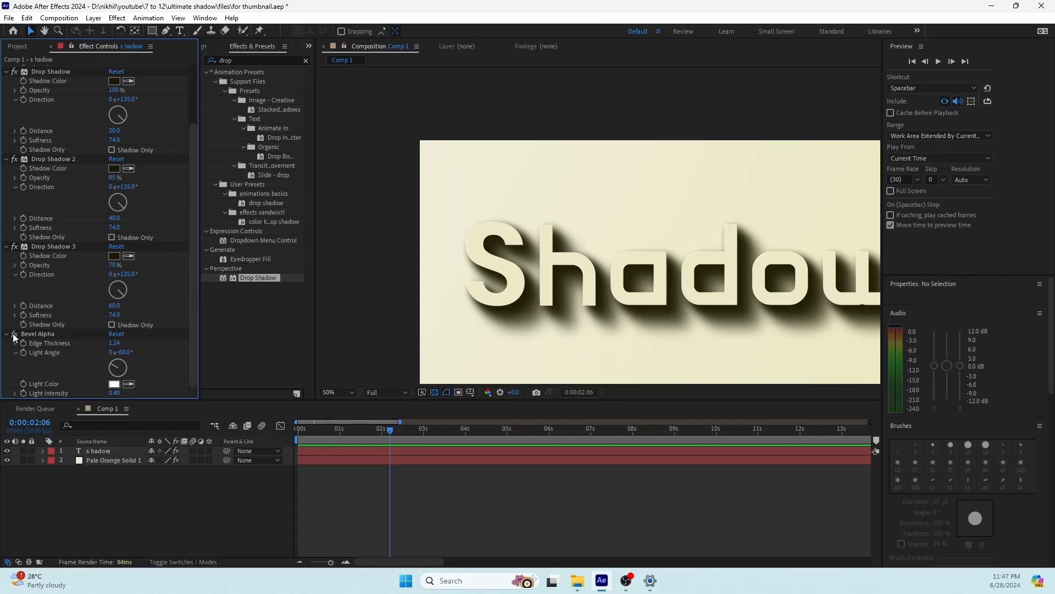
{"action": "scroll", "coordinate": [650, 253], "scroll_direction": "up", "scroll_amount": 1}
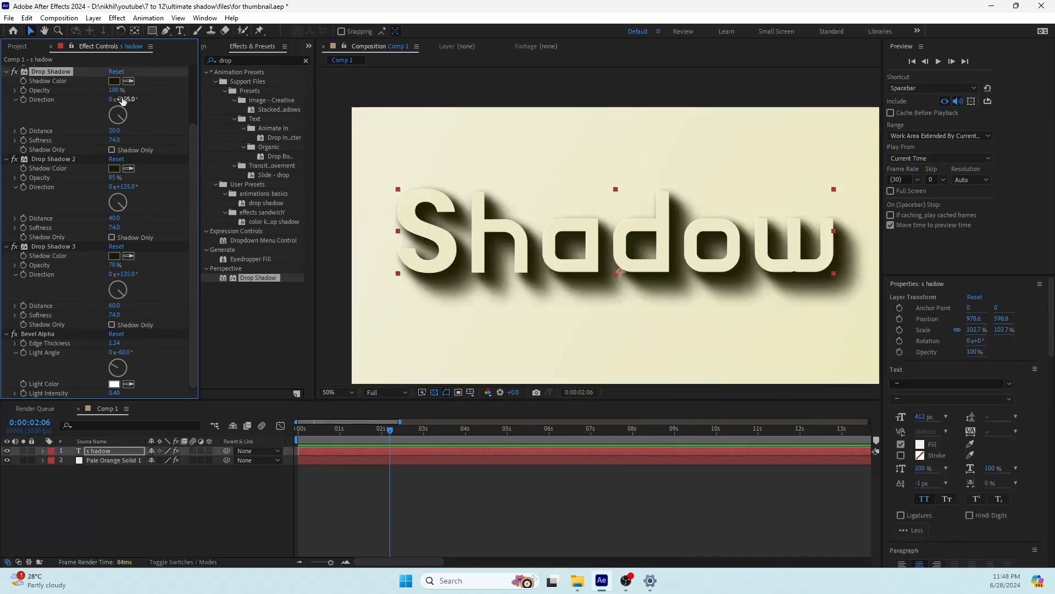
Step: Try a 15° direction and a cyan 00FCFF shadow color on the first Drop Shadow alone, undoing both changes
{"action": "left_click_drag", "start_coordinate": [122, 100], "coordinate": [85, 105]}
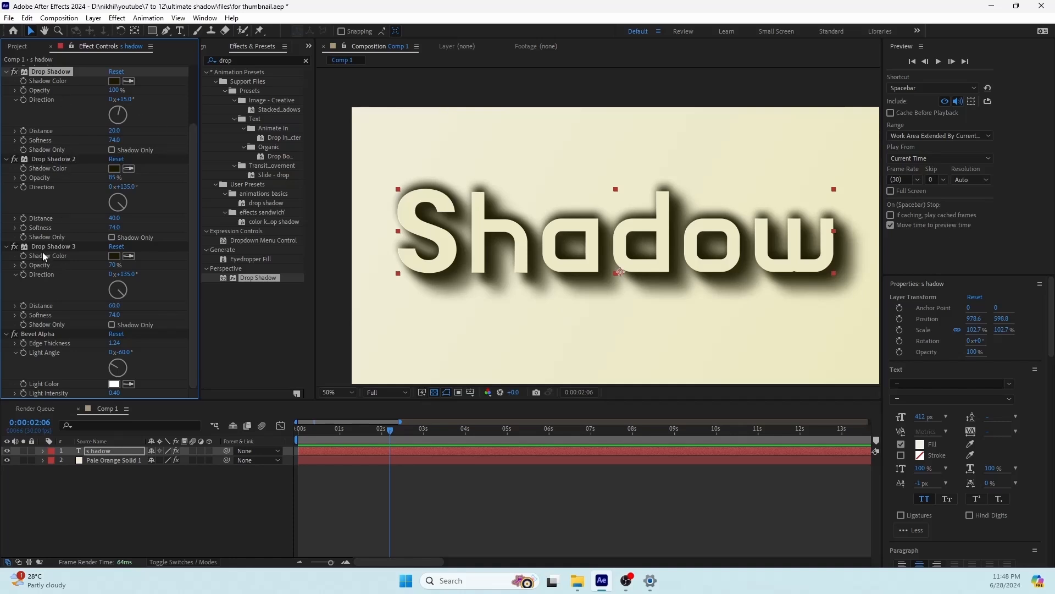
{"action": "key", "text": "ctrl+z"}
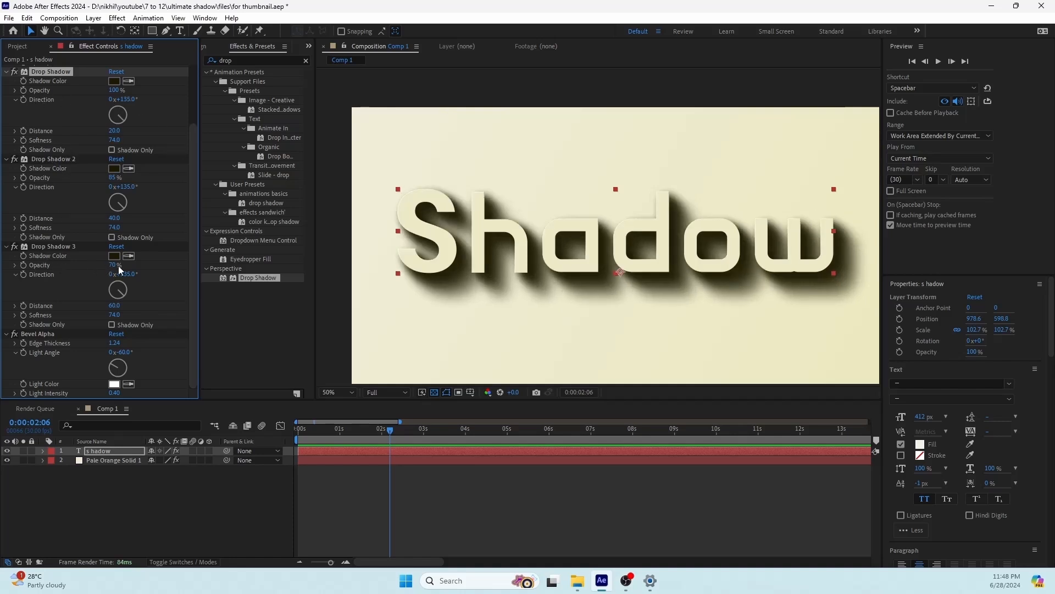
{"action": "left_click", "coordinate": [115, 83]}
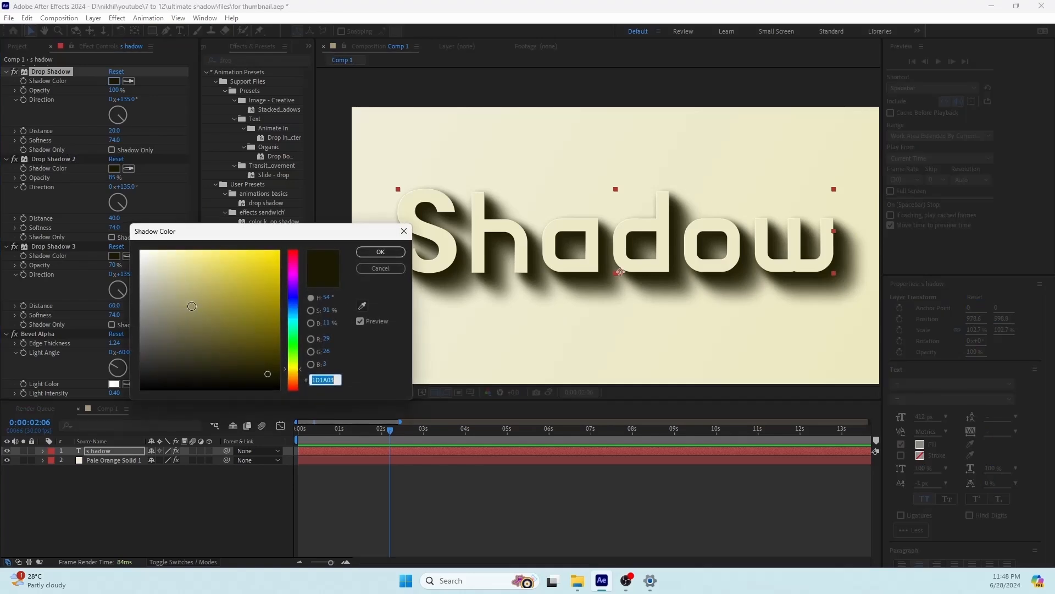
{"action": "left_click", "coordinate": [293, 320]}
{"action": "left_click_drag", "start_coordinate": [265, 286], "coordinate": [388, 182]}
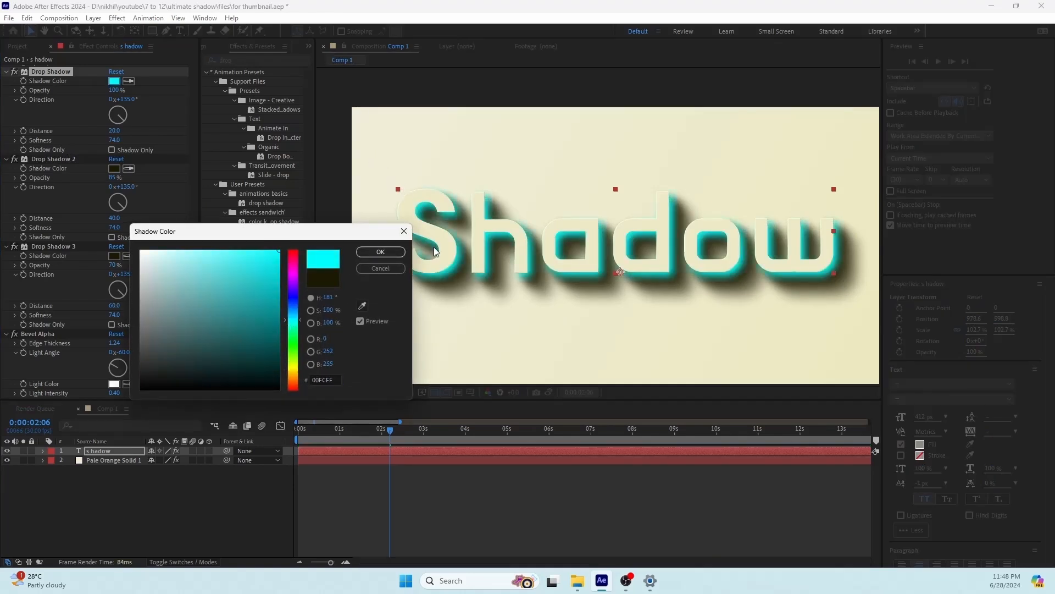
{"action": "left_click", "coordinate": [381, 252]}
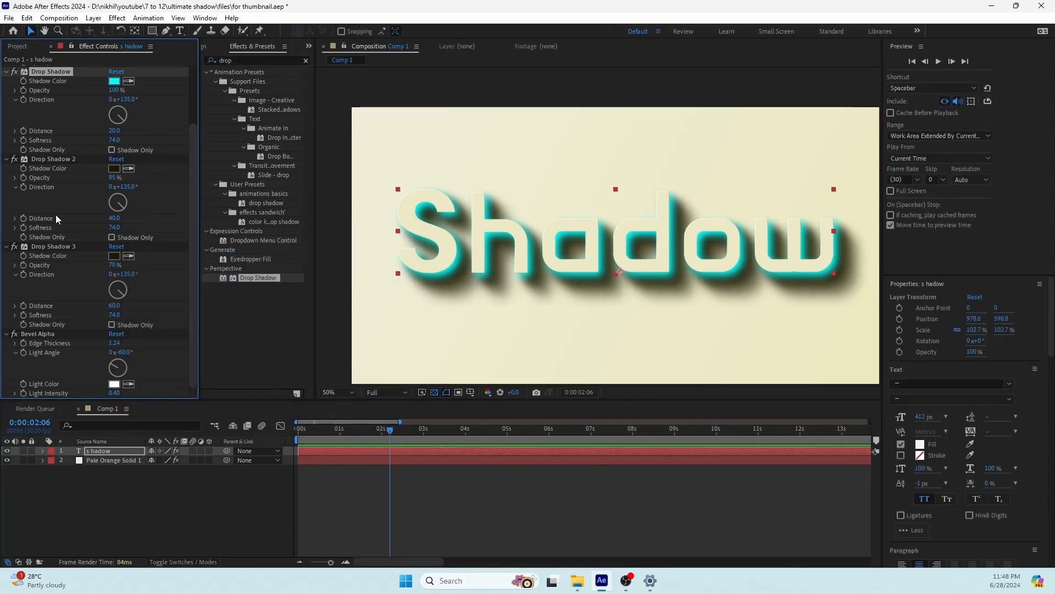
{"action": "left_click", "coordinate": [45, 161]}
{"action": "left_click", "coordinate": [47, 247], "text": "ctrl"}
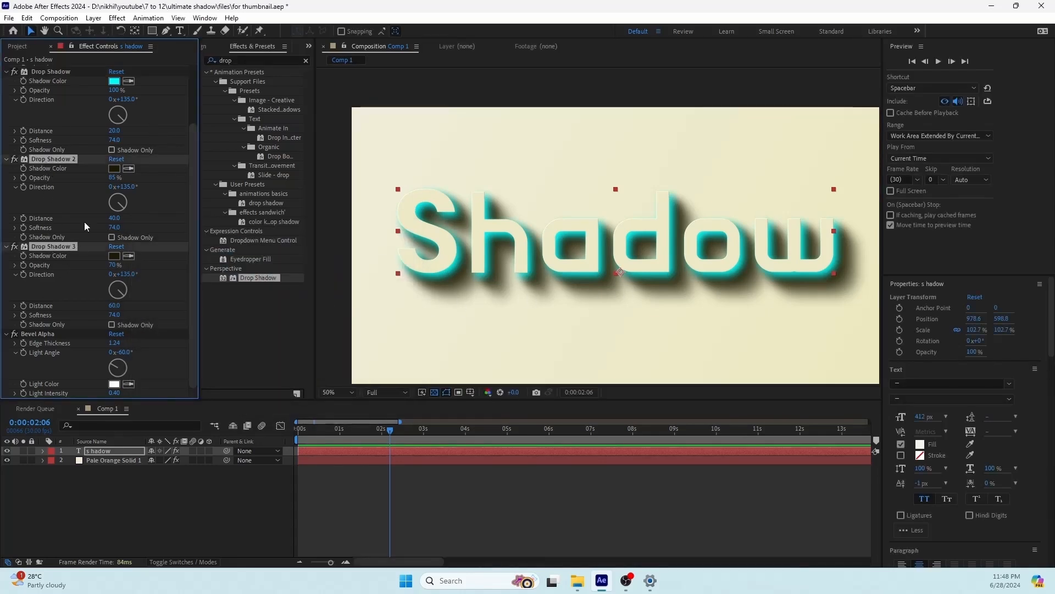
{"action": "key", "text": "ctrl+z"}
{"action": "key", "text": "ctrl+z"}
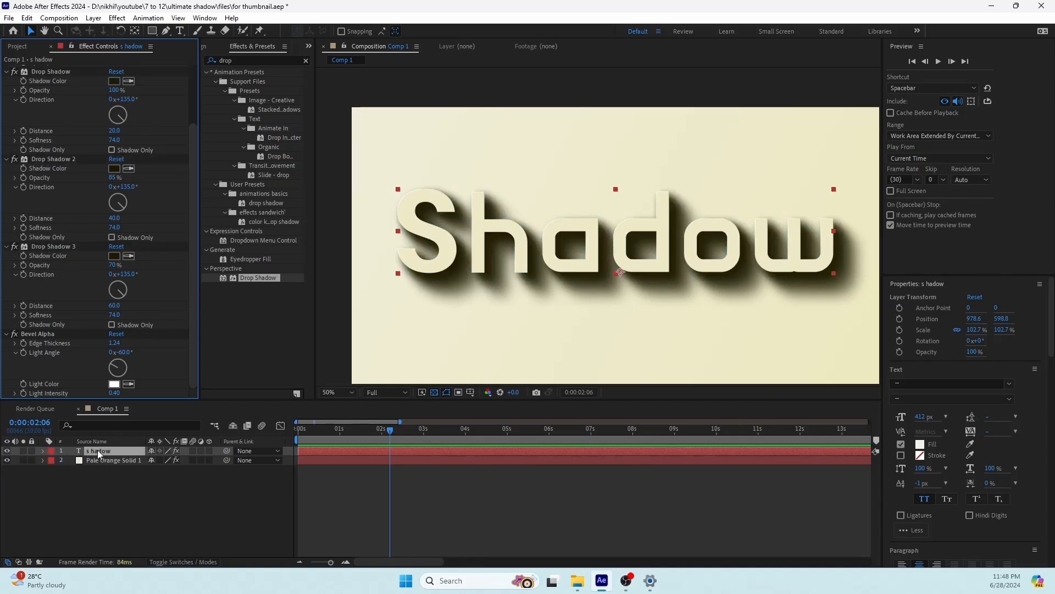
Step: Reveal the text layer's effects in a maximized timeline and expand the properties of all three Drop Shadows
{"action": "key", "text": "e"}
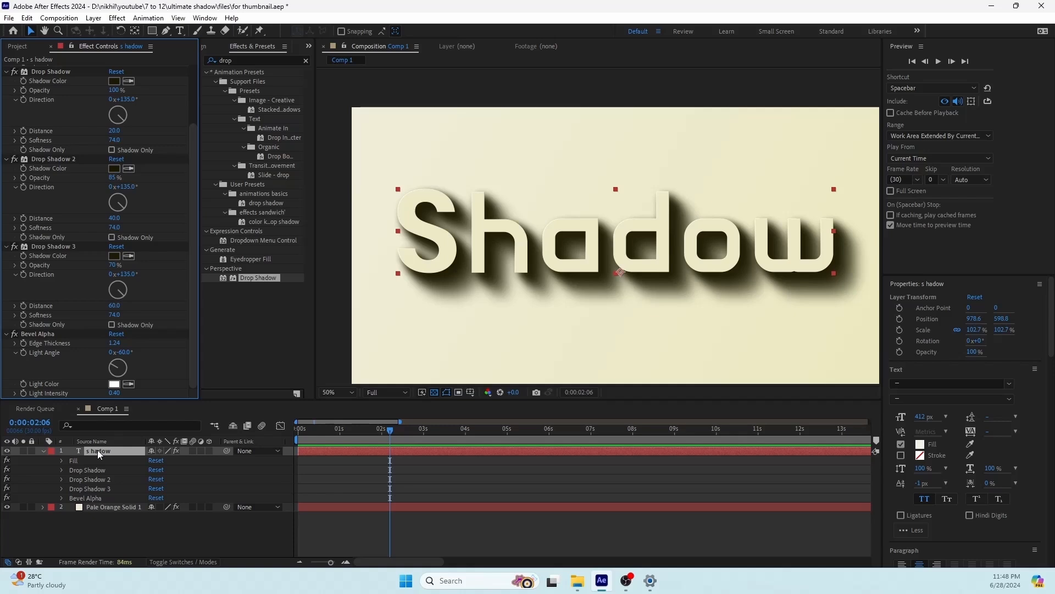
{"action": "left_click", "coordinate": [61, 470]}
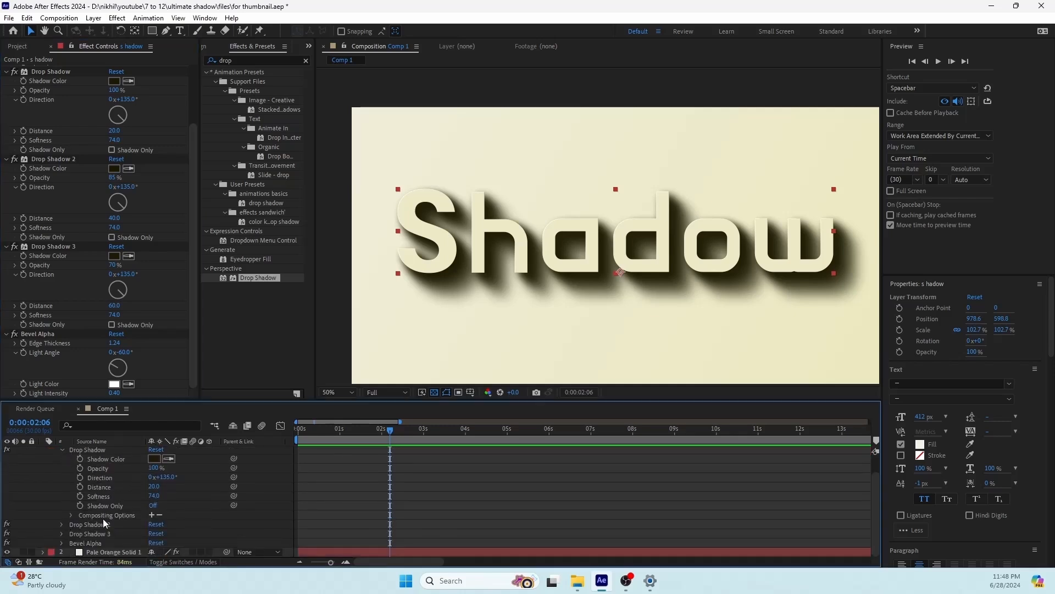
{"action": "key", "text": "grave"}
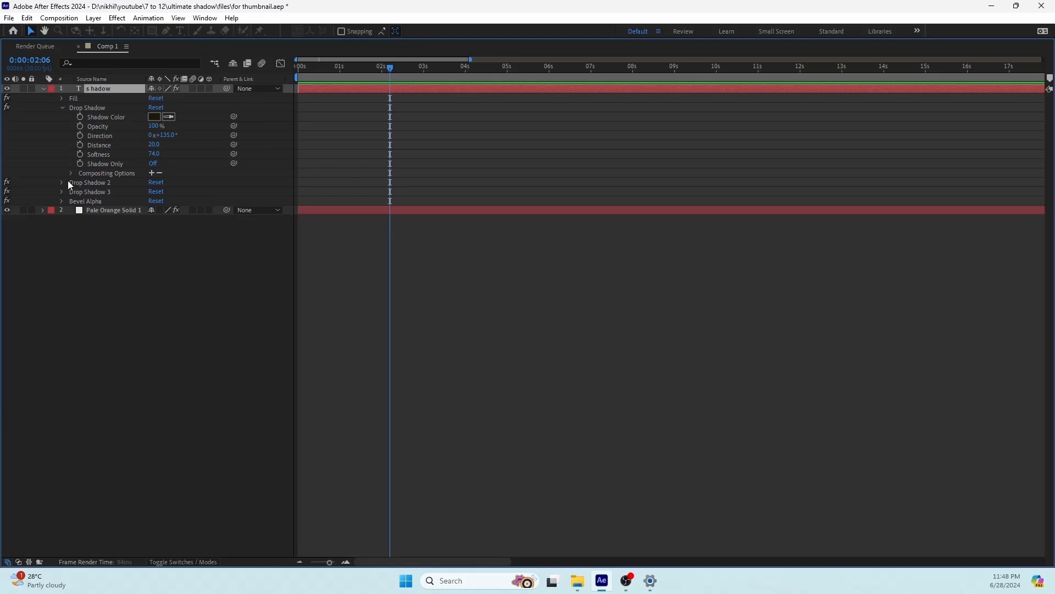
{"action": "left_click", "coordinate": [62, 183]}
{"action": "left_click", "coordinate": [61, 257]}
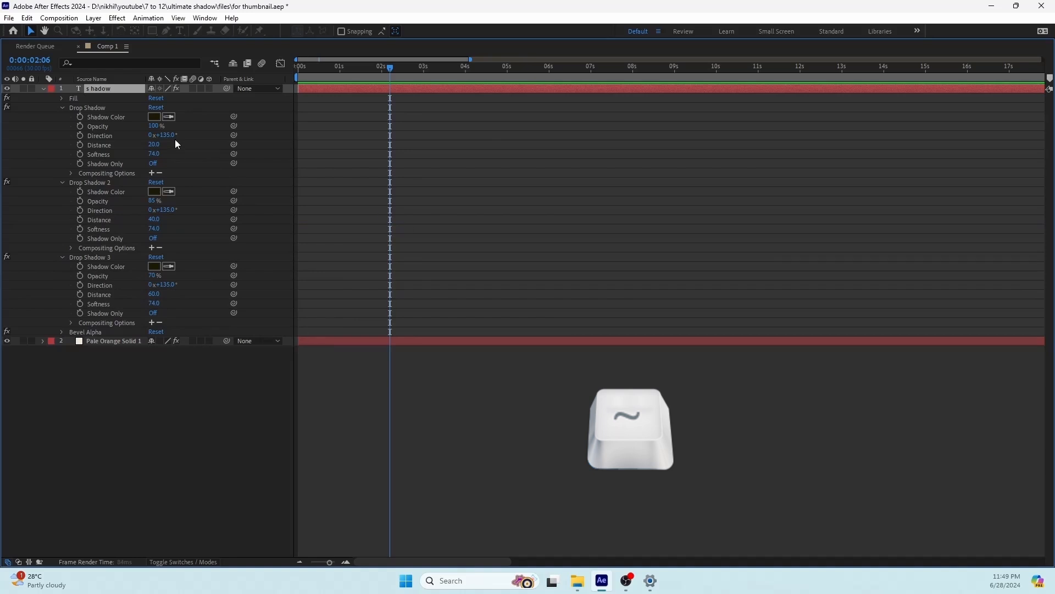
Step: Link the Shadow Color of Drop Shadow 2 and Drop Shadow 3 to the first Drop Shadow's Shadow Color
{"action": "left_click", "coordinate": [113, 190]}
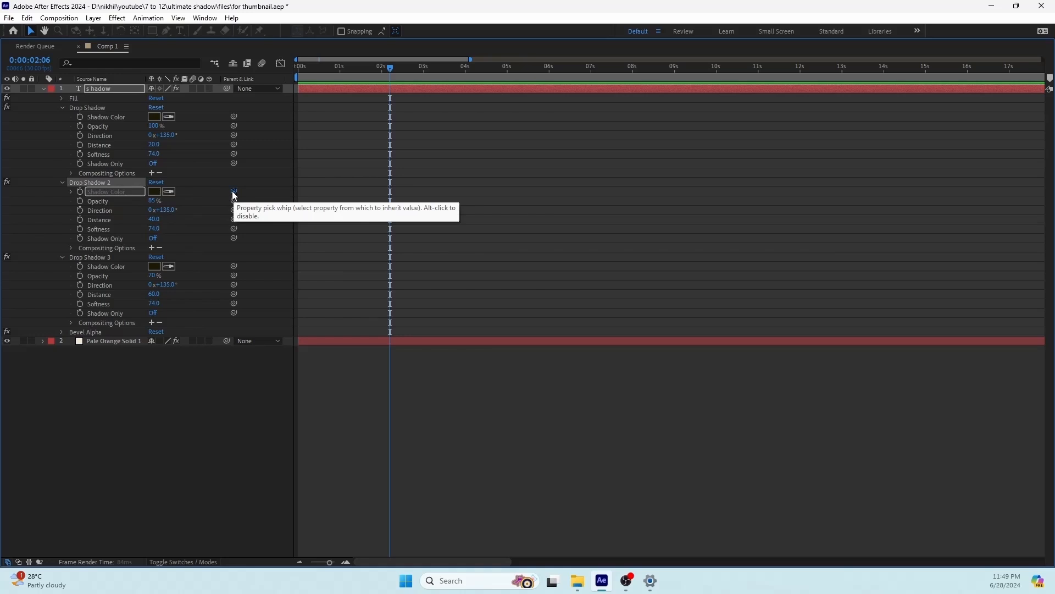
{"action": "left_click_drag", "start_coordinate": [233, 193], "coordinate": [106, 120]}
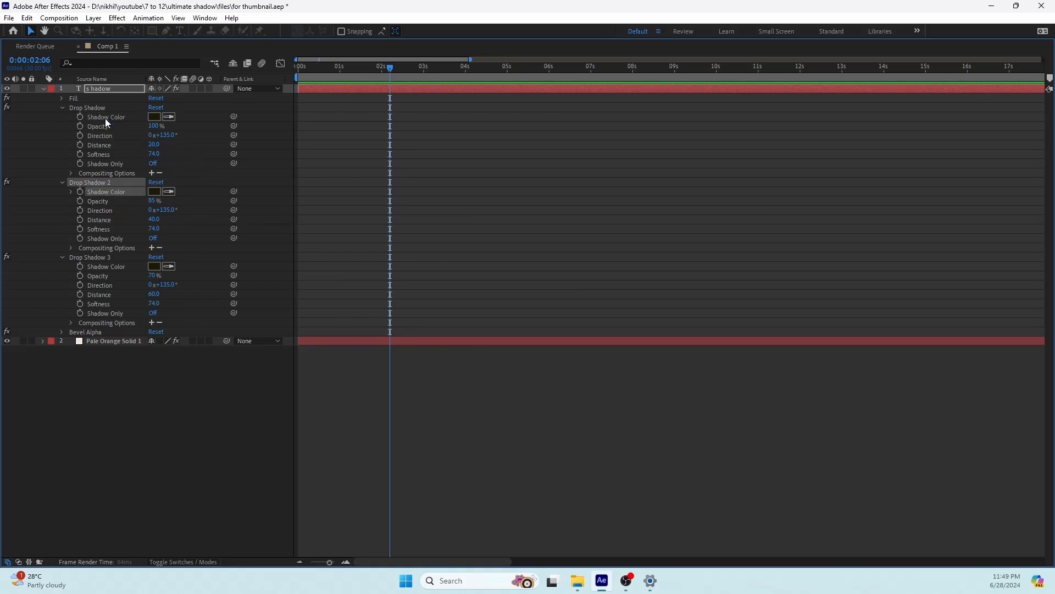
{"action": "left_click", "coordinate": [93, 257]}
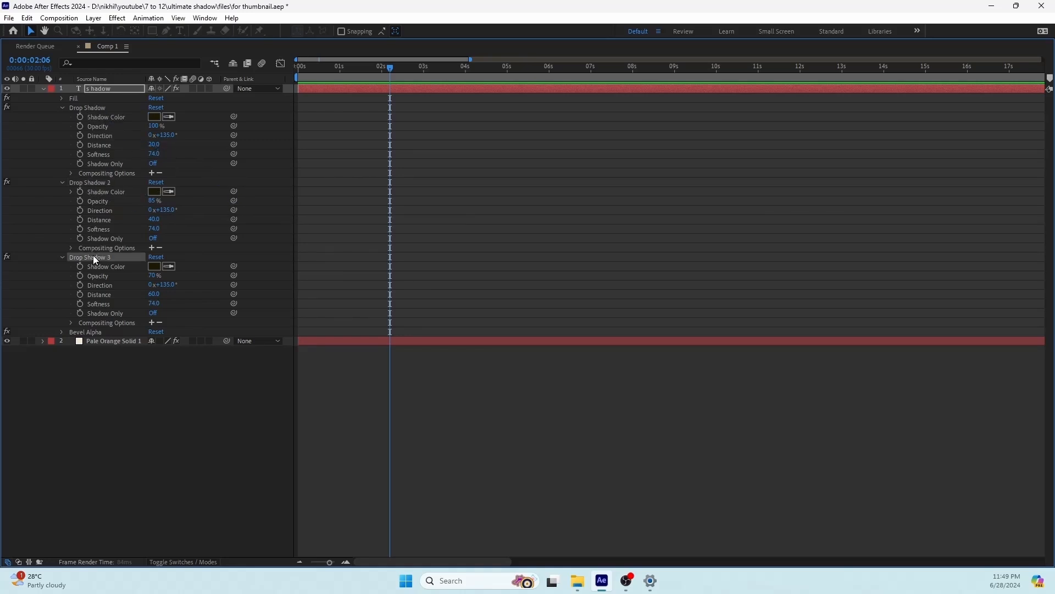
{"action": "left_click_drag", "start_coordinate": [234, 266], "coordinate": [107, 118]}
Step: Link the Direction of Drop Shadow 3 and Drop Shadow 2 to the first Drop Shadow's Direction and restore the normal timeline size
{"action": "left_click", "coordinate": [98, 108]}
{"action": "left_click", "coordinate": [107, 284]}
{"action": "left_click_drag", "start_coordinate": [234, 285], "coordinate": [95, 135]}
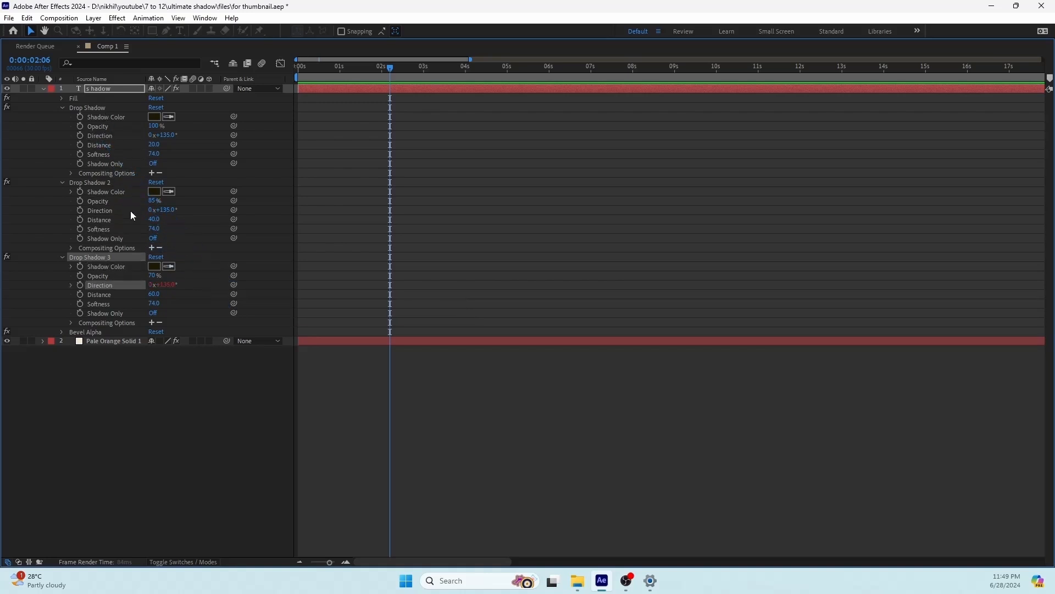
{"action": "left_click", "coordinate": [95, 212]}
{"action": "left_click_drag", "start_coordinate": [234, 210], "coordinate": [103, 136]}
{"action": "left_click", "coordinate": [164, 452]}
{"action": "key", "text": "grave"}
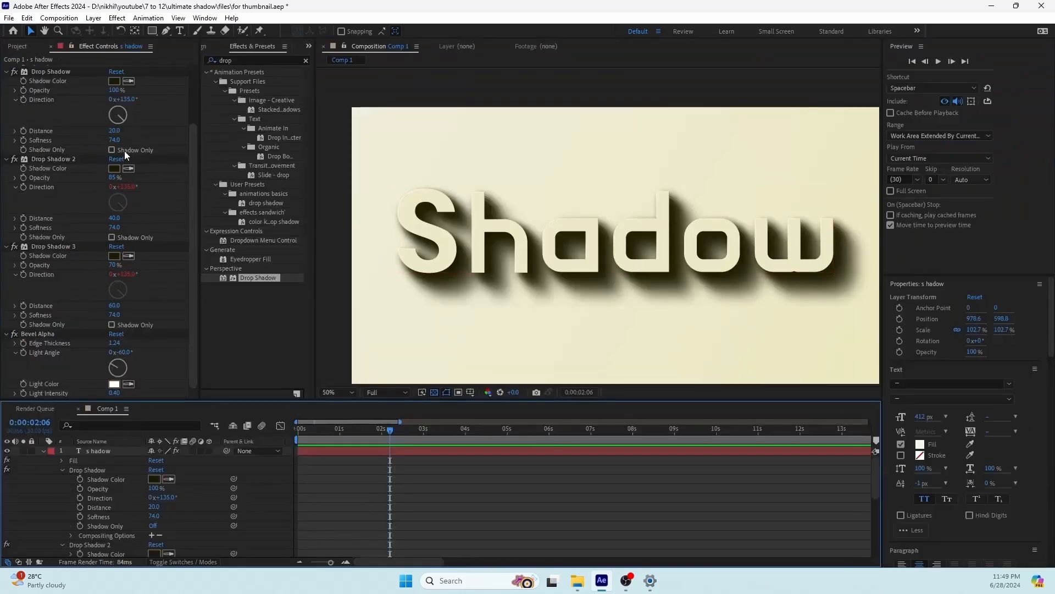
Step: Test the linked shadow colors by trying yellow and dark green 011C05 on the first Drop Shadow, and discard the change
{"action": "left_click", "coordinate": [114, 81]}
{"action": "left_click_drag", "start_coordinate": [270, 343], "coordinate": [327, 181]}
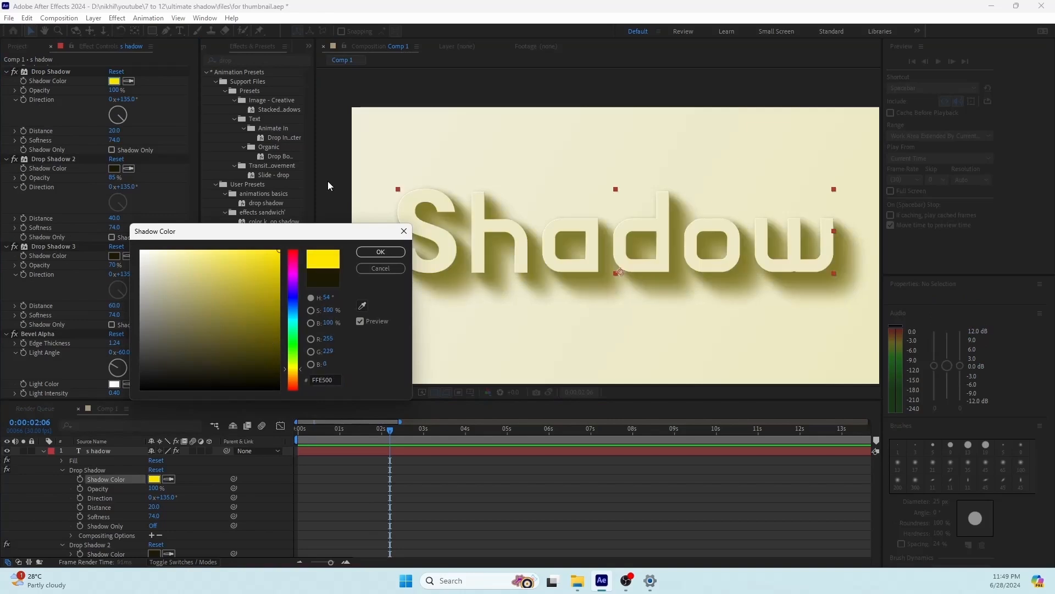
{"action": "left_click", "coordinate": [292, 339]}
{"action": "left_click", "coordinate": [268, 350]}
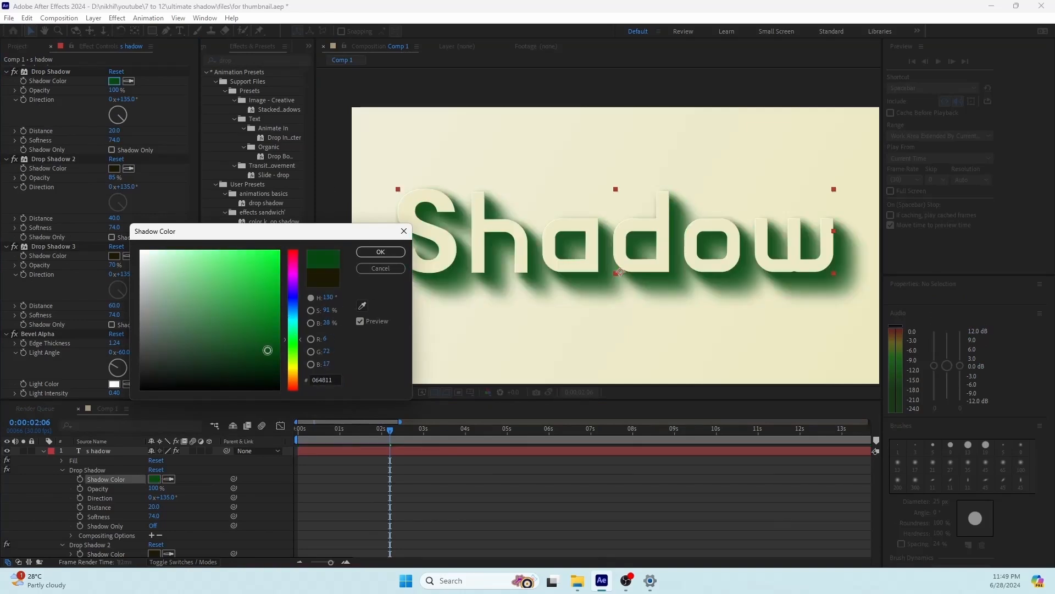
{"action": "left_click", "coordinate": [276, 374]}
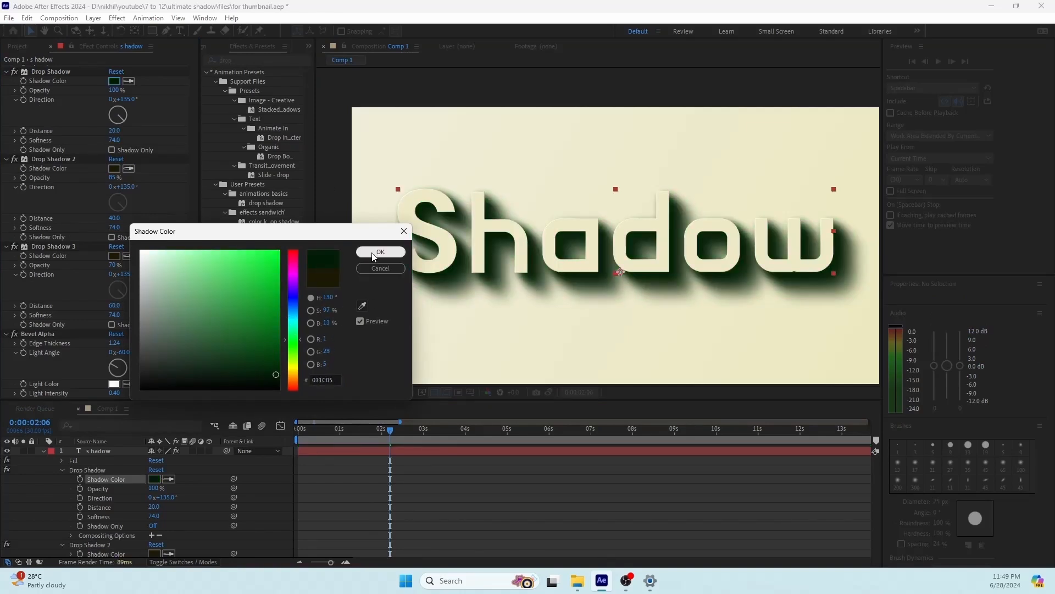
{"action": "left_click", "coordinate": [379, 269]}
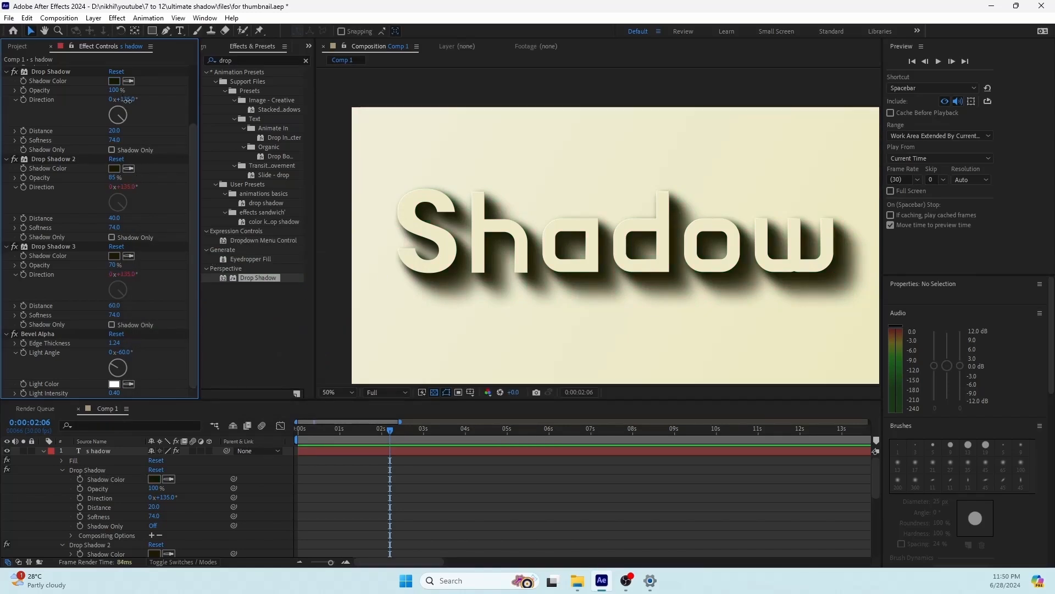
Step: Test the linked directions by rotating the first Drop Shadow's Direction to 1x+90°, and undo the rotation
{"action": "left_click_drag", "start_coordinate": [122, 99], "coordinate": [305, 110]}
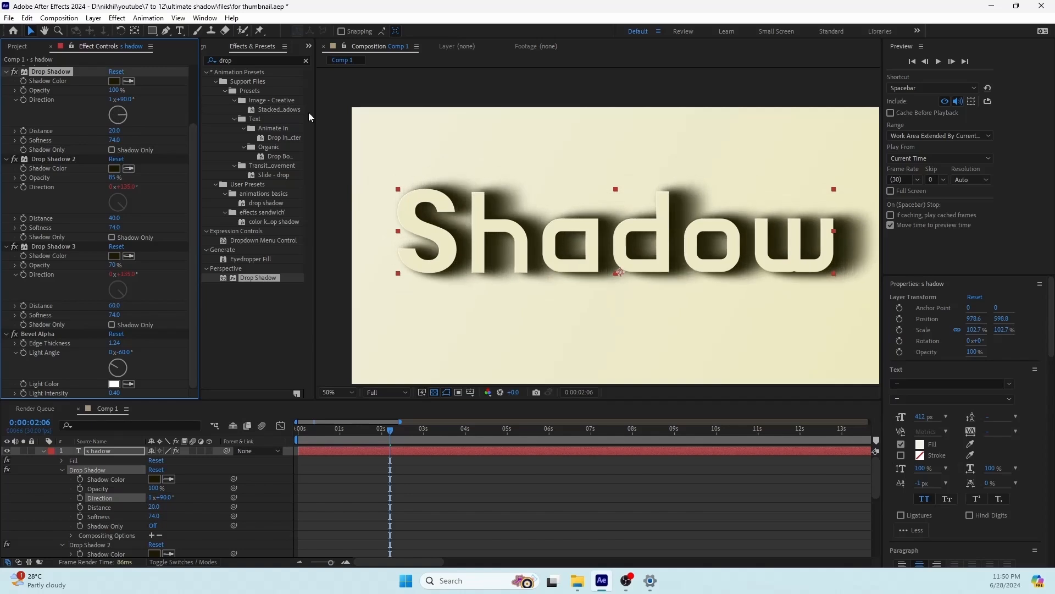
{"action": "key", "text": "ctrl+z"}
{"action": "key", "text": "ctrl+z"}
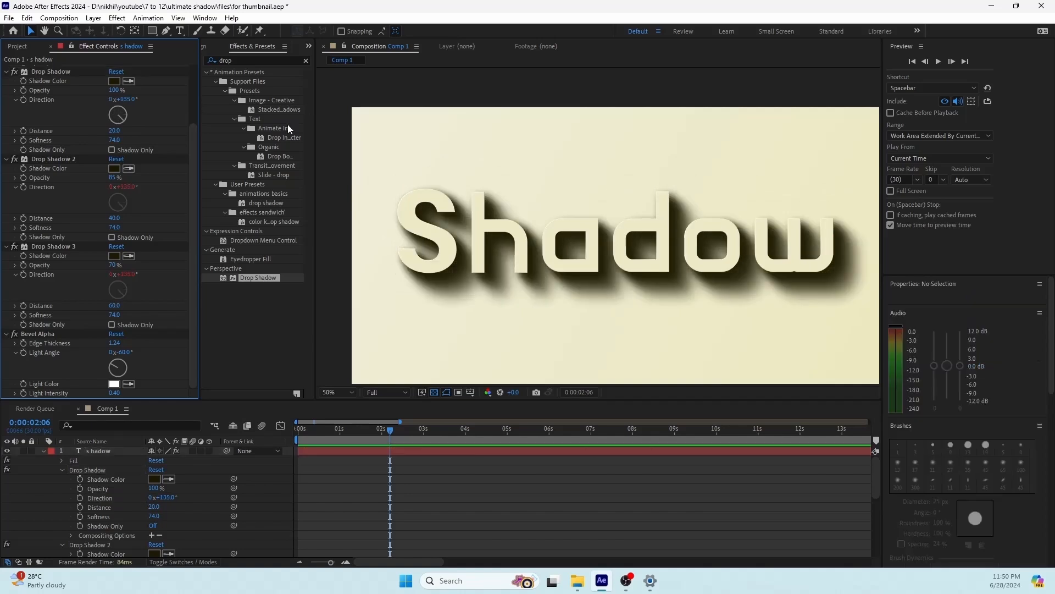
Step: Save the three Drop Shadow effects and Bevel Alpha together as an animation preset named "shadow real" in User Presets
{"action": "left_click", "coordinate": [45, 71]}
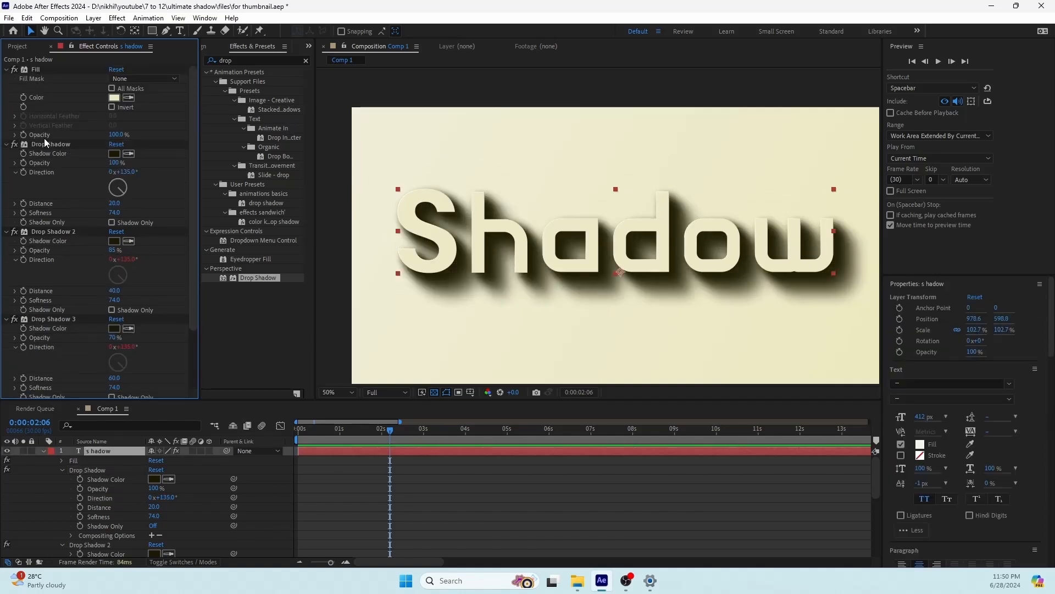
{"action": "scroll", "coordinate": [51, 256], "scroll_direction": "down", "scroll_amount": 2}
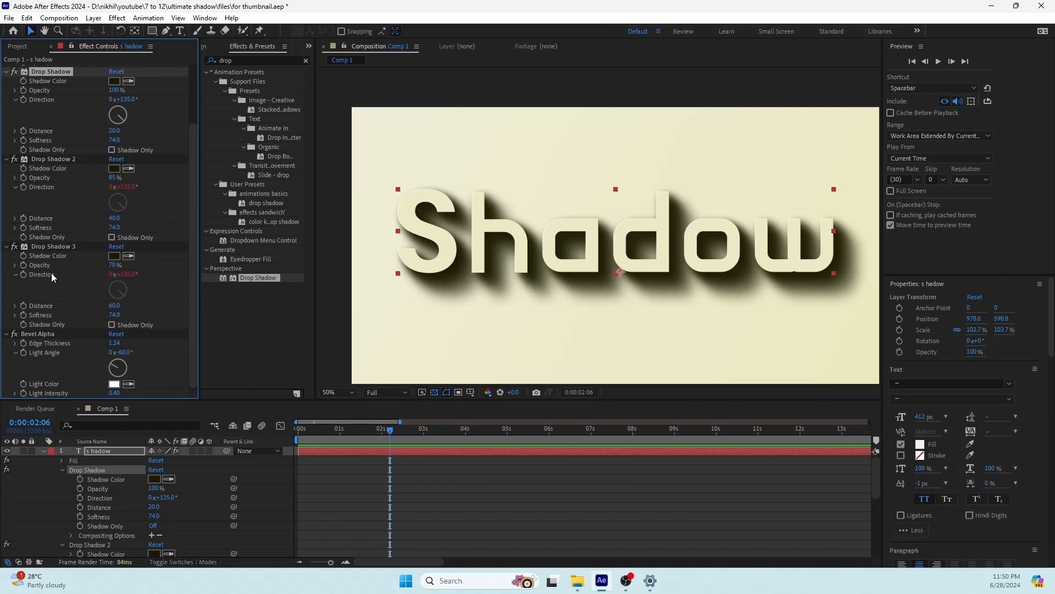
{"action": "left_click", "coordinate": [43, 334], "text": "shift"}
{"action": "left_click", "coordinate": [147, 18]}
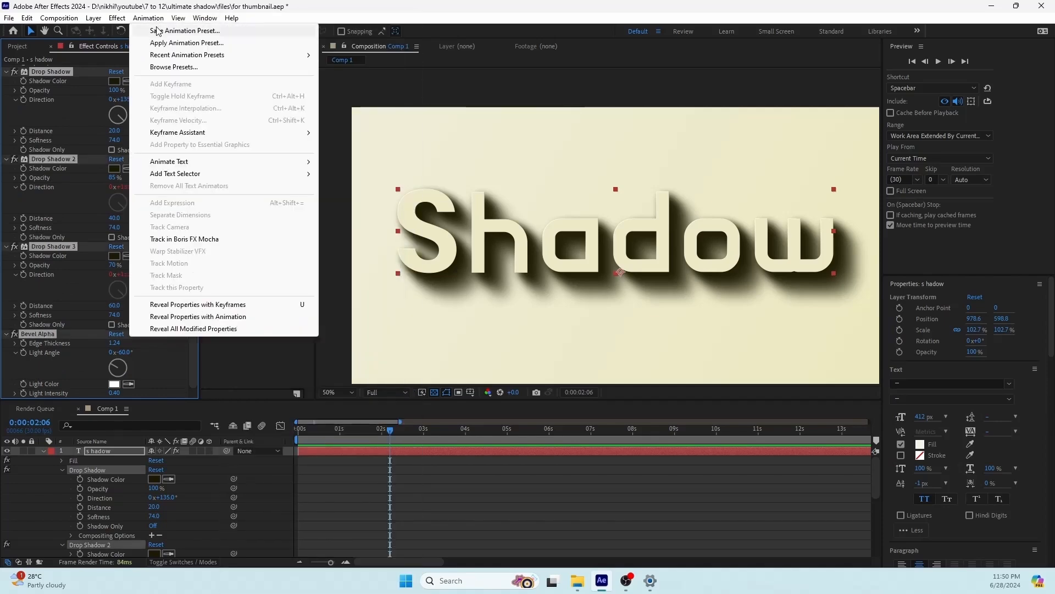
{"action": "left_click", "coordinate": [165, 31]}
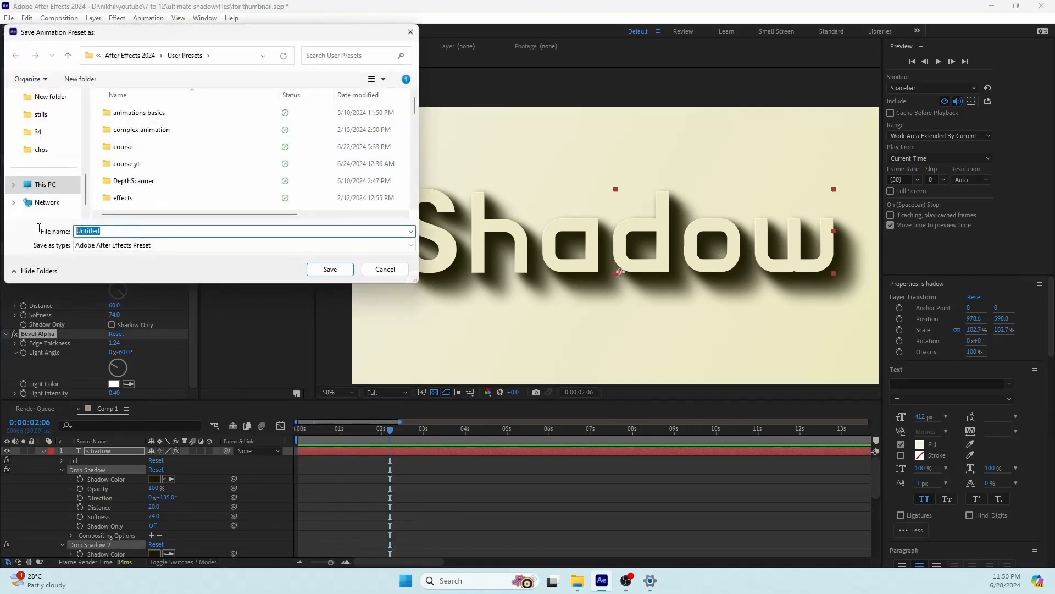
{"action": "type", "text": "shado"}
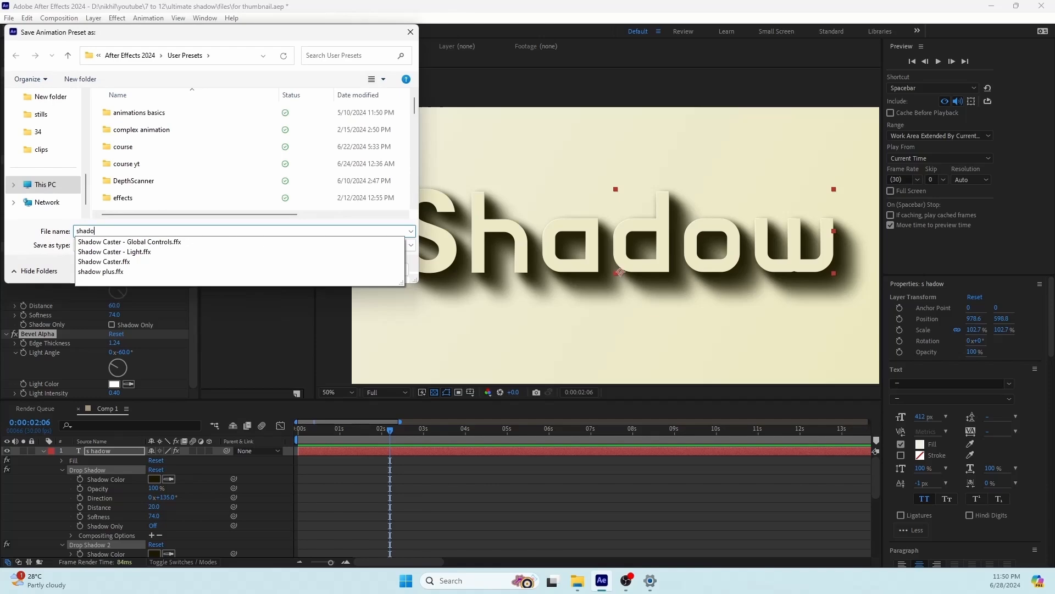
{"action": "type", "text": "w real"}
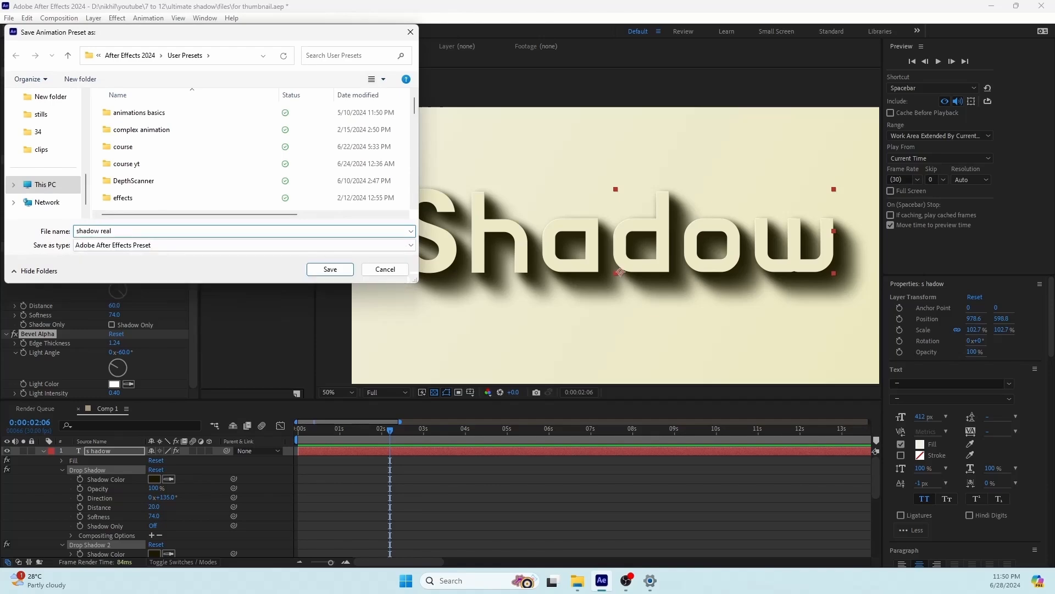
{"action": "key", "text": "Return"}
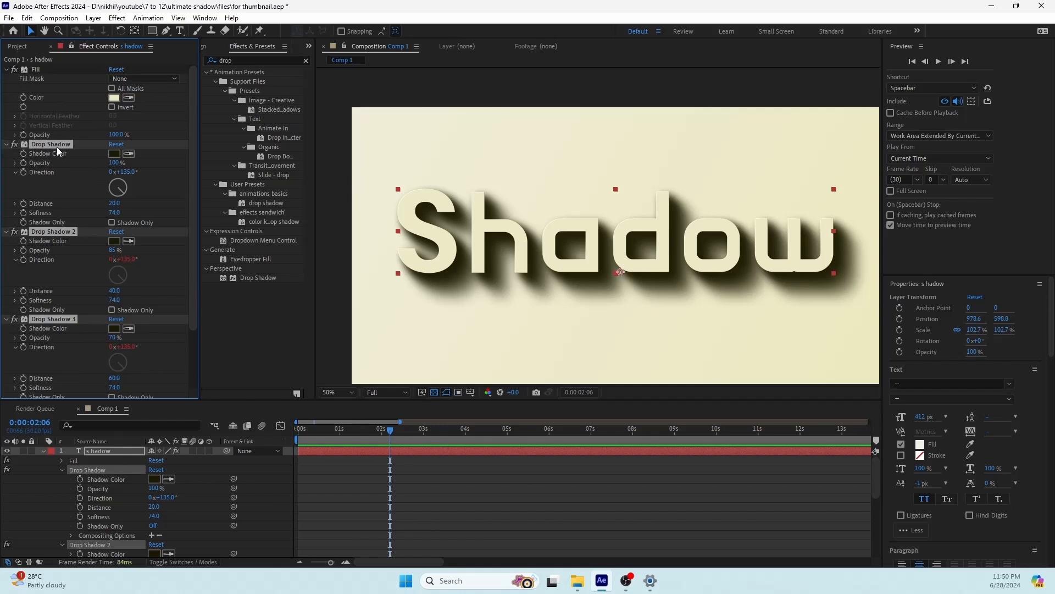
Step: Delete the Drop Shadow and Bevel Alpha effects from the text layer, and apply the "shadow real" user preset in their place
{"action": "key", "text": "Delete"}
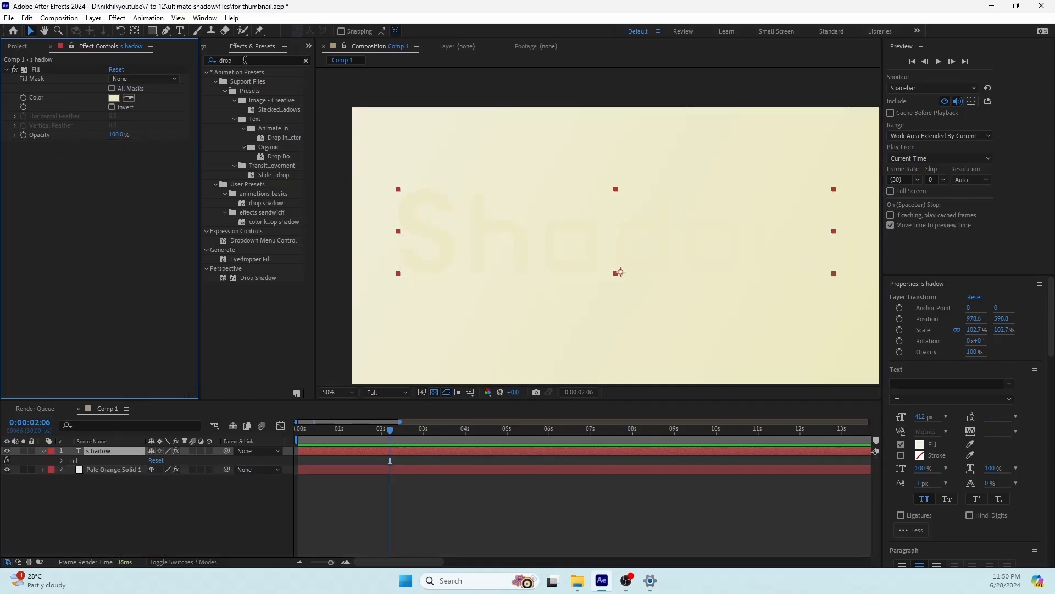
{"action": "left_click", "coordinate": [292, 58]}
{"action": "key", "text": "BackSpace"}
{"action": "key", "text": "BackSpace"}
{"action": "key", "text": "BackSpace"}
{"action": "key", "text": "BackSpace"}
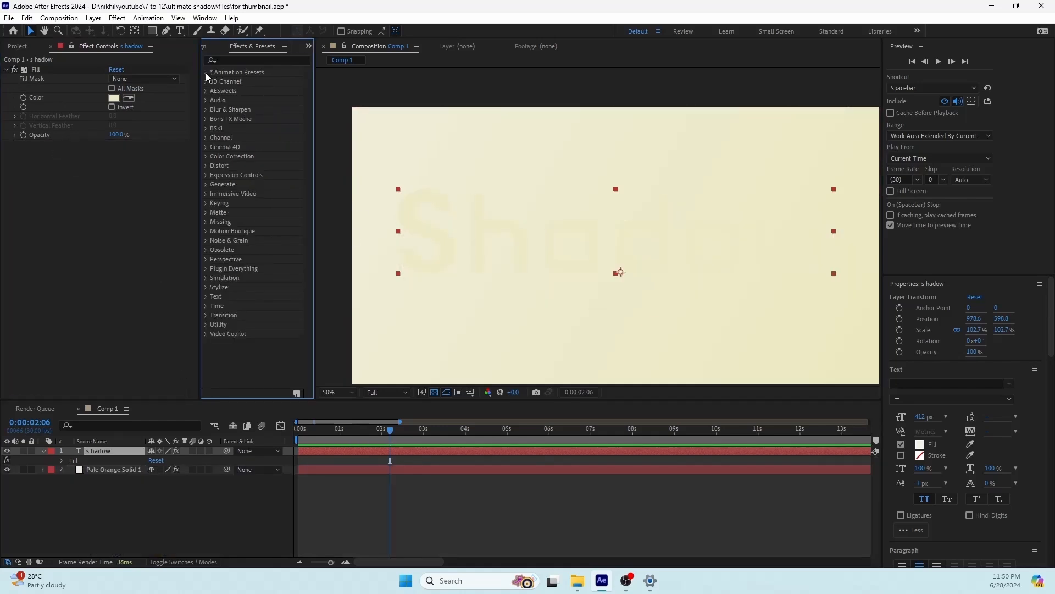
{"action": "left_click", "coordinate": [206, 72]}
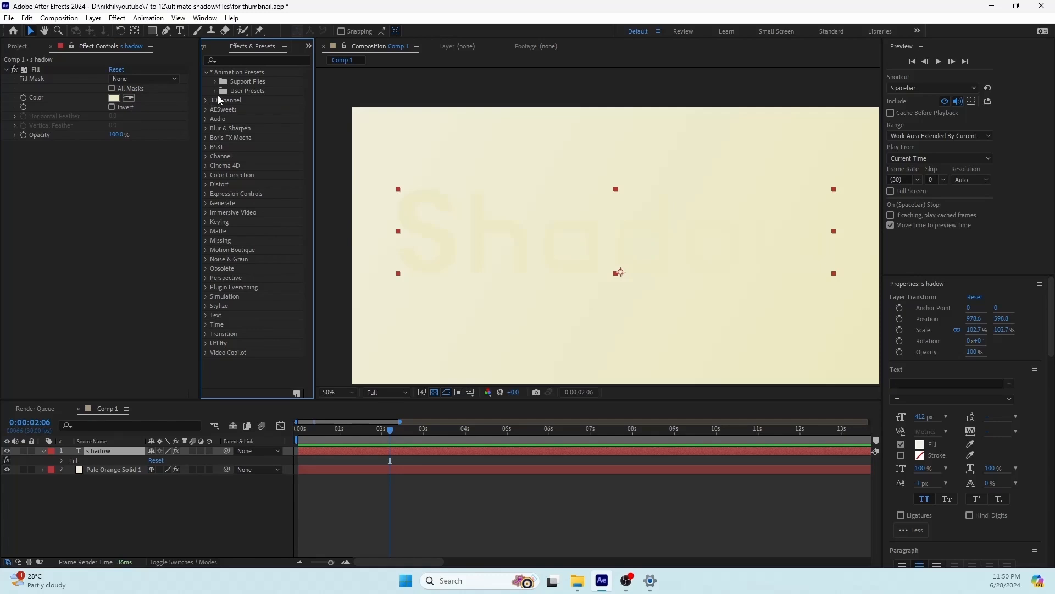
{"action": "left_click", "coordinate": [215, 91]}
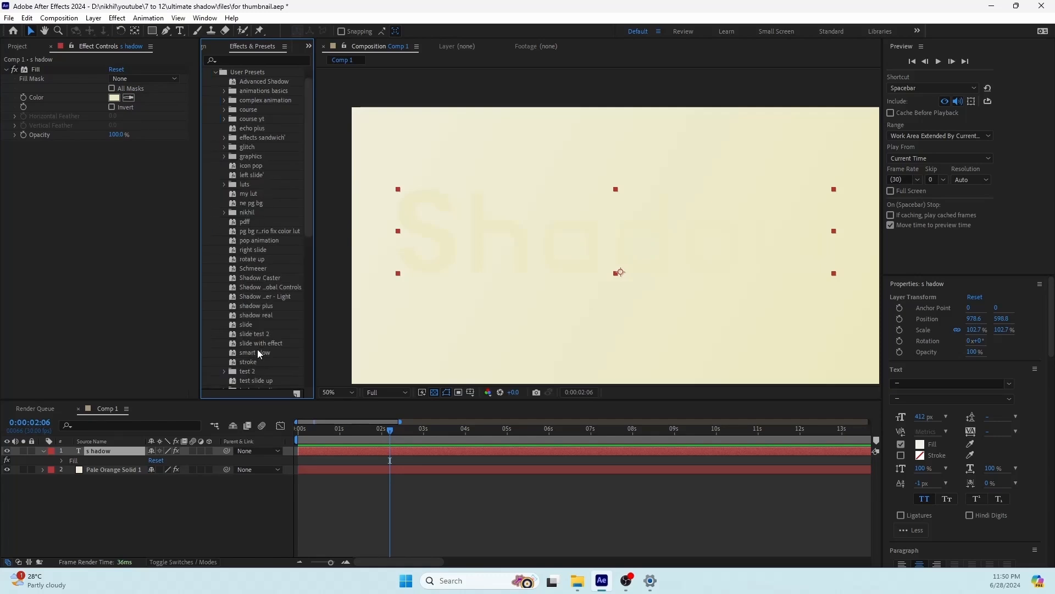
{"action": "left_click_drag", "start_coordinate": [256, 315], "coordinate": [114, 449]}
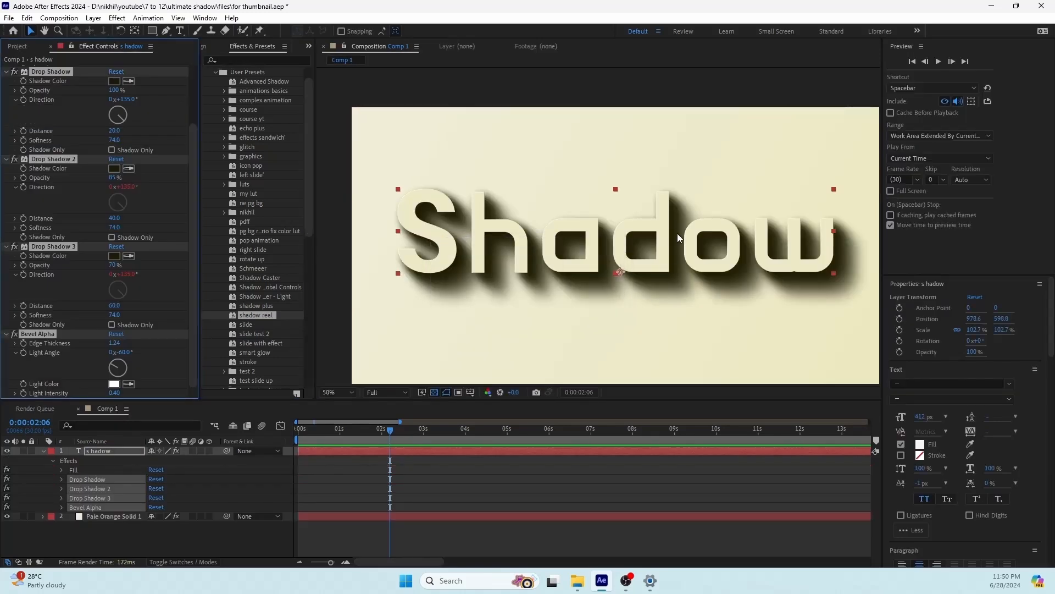
{"action": "left_click", "coordinate": [415, 474]}
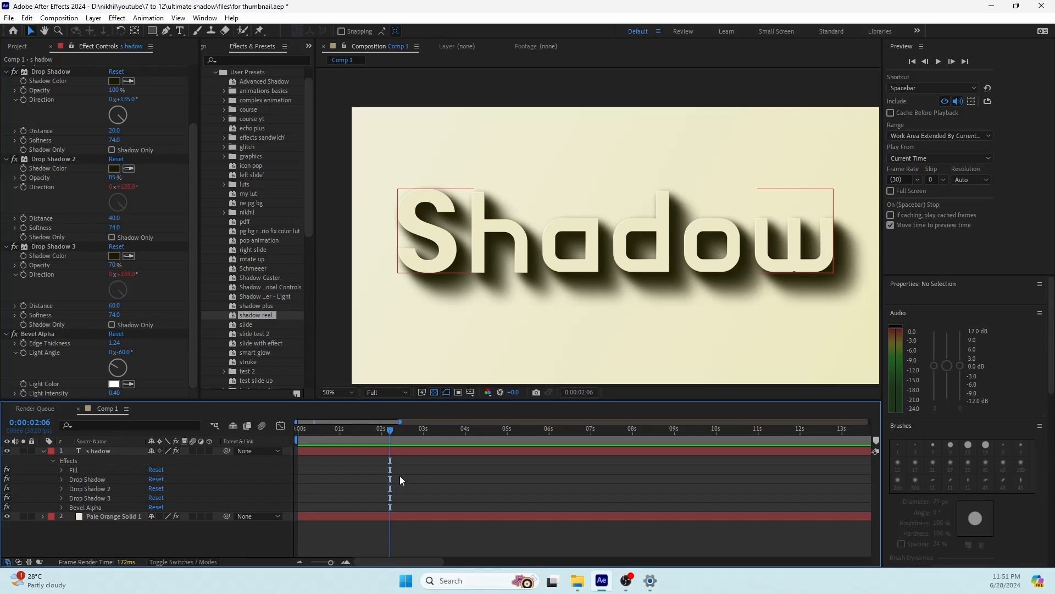
Step: Scale the "Shadow" text down to 67.7% and move it towards the composition's lower right, to about 1332.6, 758.8
{"action": "left_click", "coordinate": [383, 453]}
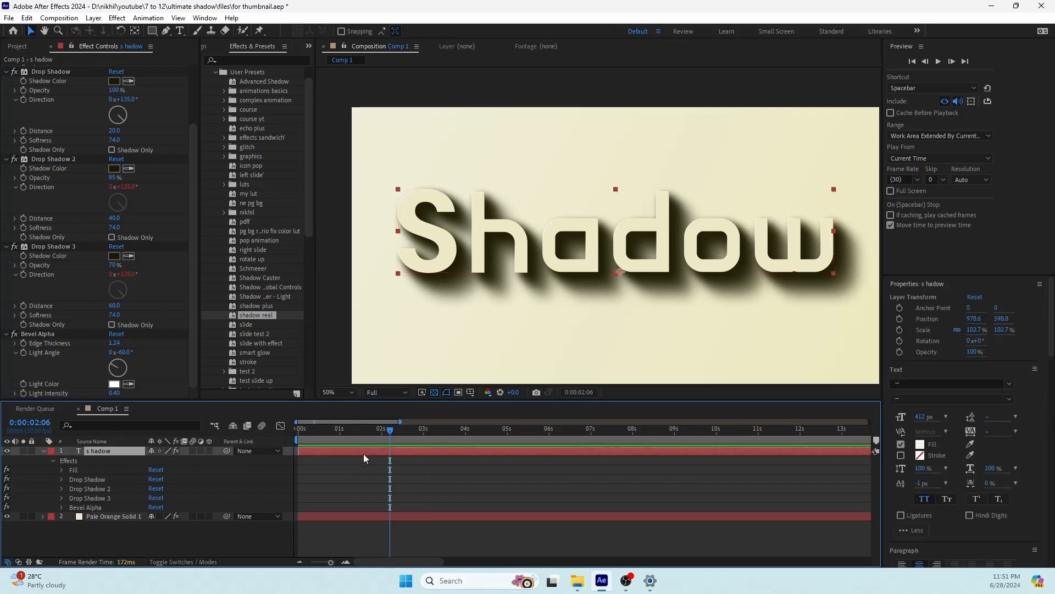
{"action": "scroll", "coordinate": [692, 257], "scroll_direction": "down", "scroll_amount": 2}
{"action": "left_click_drag", "start_coordinate": [692, 258], "coordinate": [603, 263]}
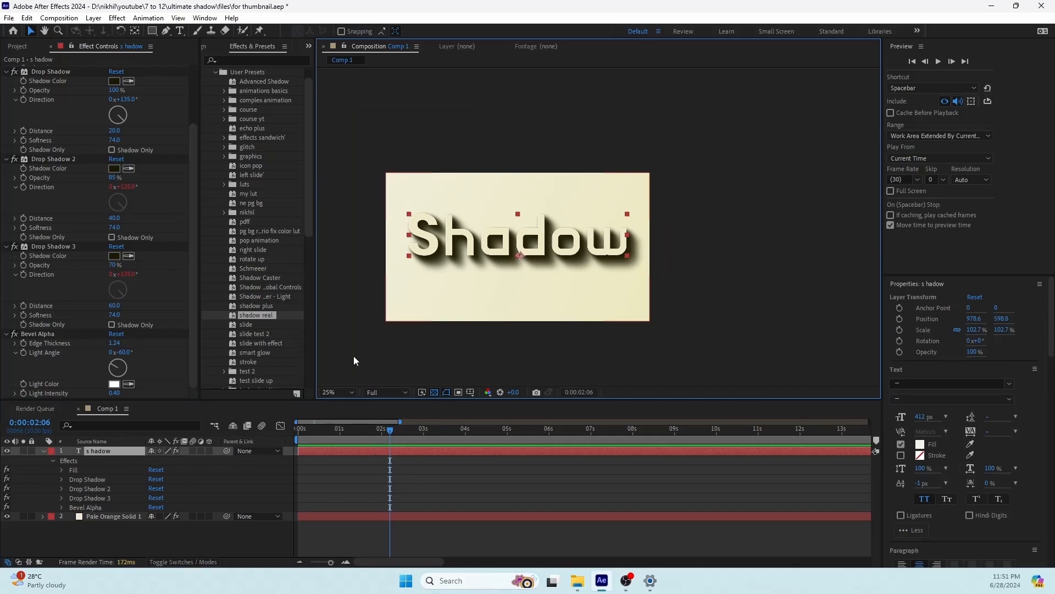
{"action": "key", "text": "s"}
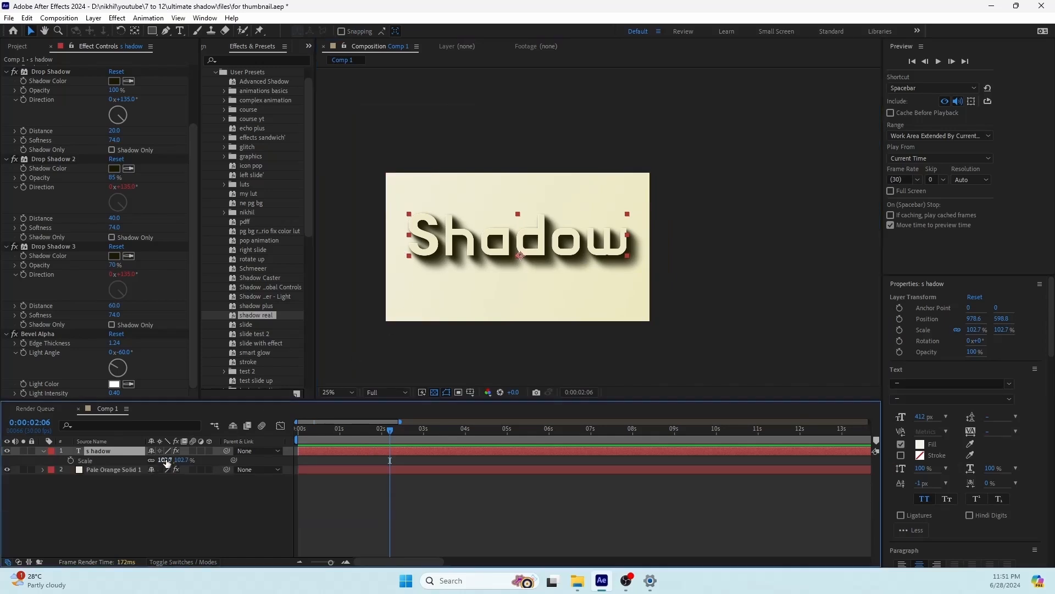
{"action": "left_click_drag", "start_coordinate": [165, 460], "coordinate": [146, 459]}
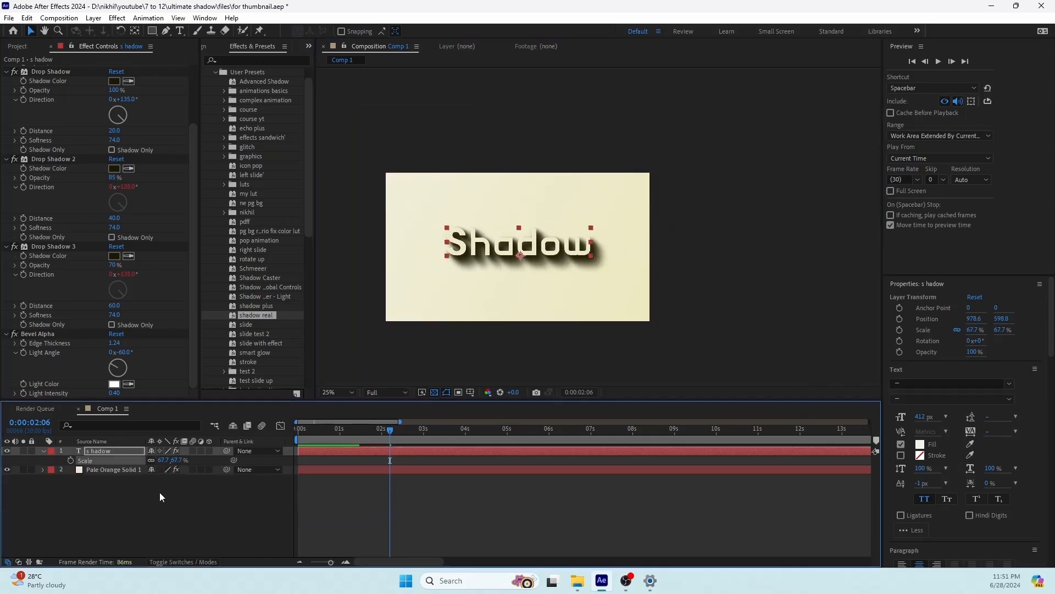
{"action": "scroll", "coordinate": [528, 251], "scroll_direction": "up", "scroll_amount": 2}
{"action": "left_click_drag", "start_coordinate": [528, 251], "coordinate": [704, 189]}
{"action": "left_click_drag", "start_coordinate": [649, 218], "coordinate": [714, 284]}
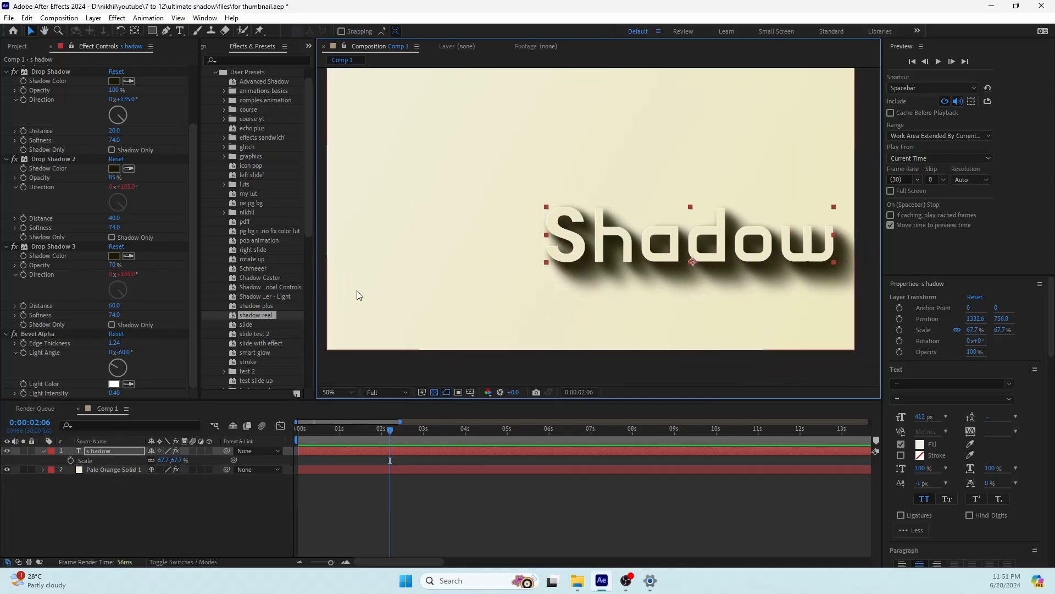
{"action": "left_click_drag", "start_coordinate": [553, 146], "coordinate": [535, 151]}
Step: Deselect all layers and set up the Ellipse tool with a white FFFFFF fill and a 0 px stroke
{"action": "left_click", "coordinate": [161, 517]}
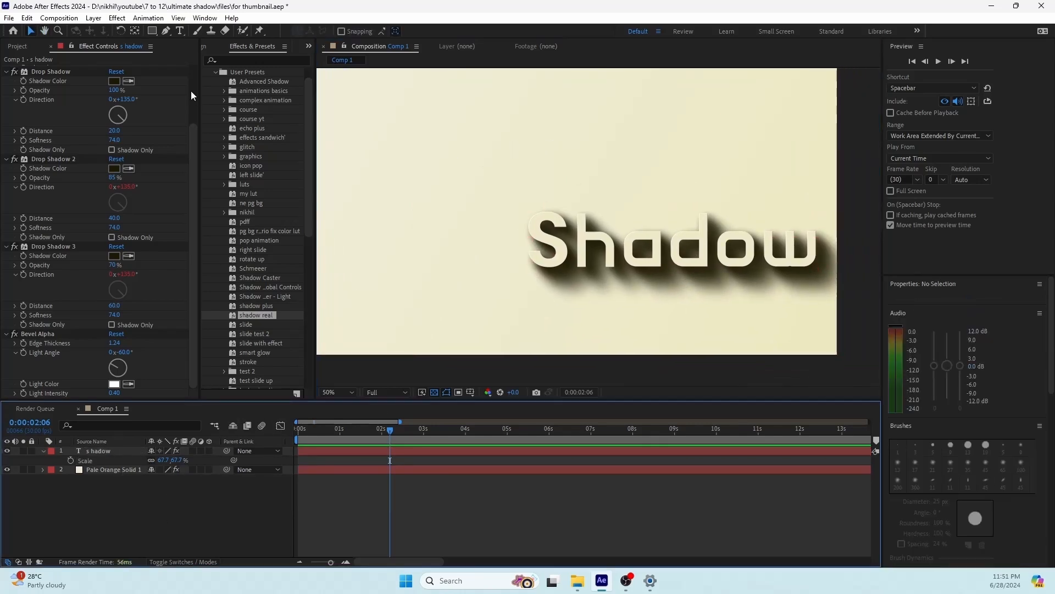
{"action": "left_click", "coordinate": [154, 34]}
{"action": "key", "text": "q"}
{"action": "key", "text": "q"}
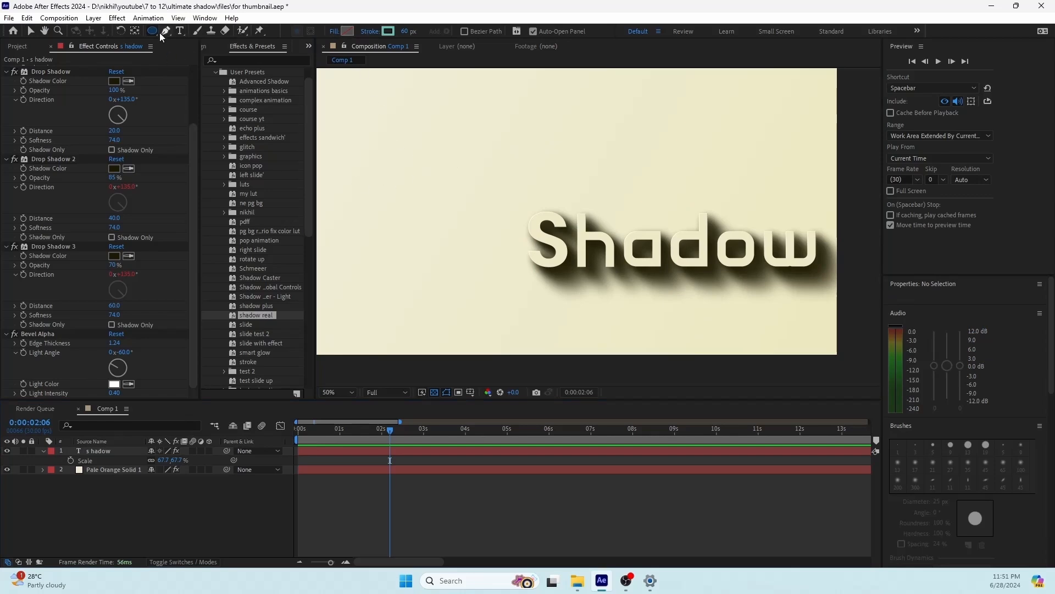
{"action": "left_click", "coordinate": [348, 32]}
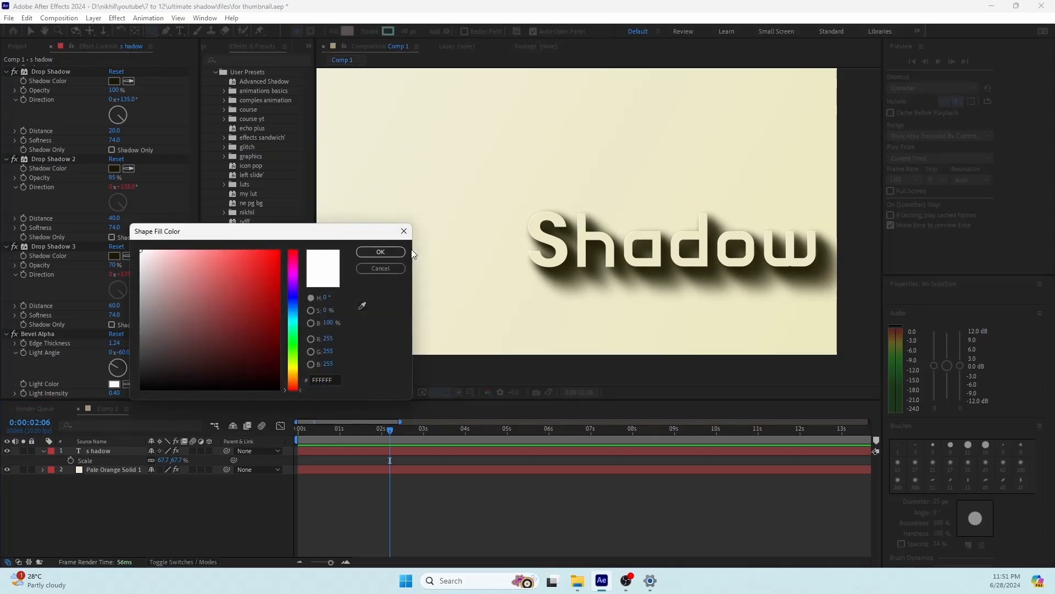
{"action": "left_click", "coordinate": [380, 251]}
{"action": "left_click_drag", "start_coordinate": [405, 31], "coordinate": [300, 30]}
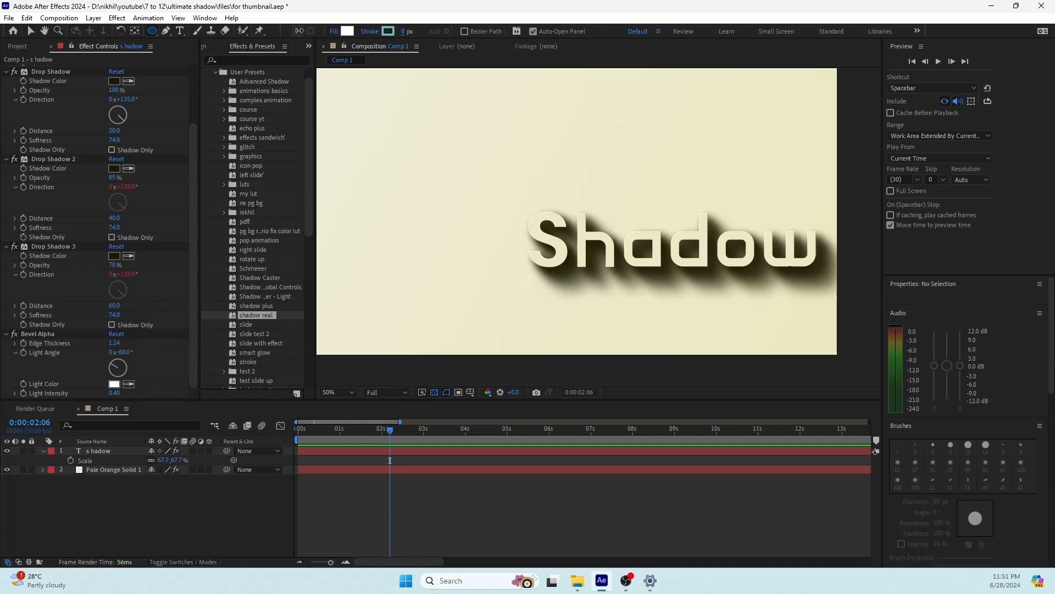
Step: Draw a circle about 310 px across to the left of the "Shadow" text and center its anchor point
{"action": "left_click", "coordinate": [180, 528]}
{"action": "left_click_drag", "start_coordinate": [381, 313], "coordinate": [462, 317]}
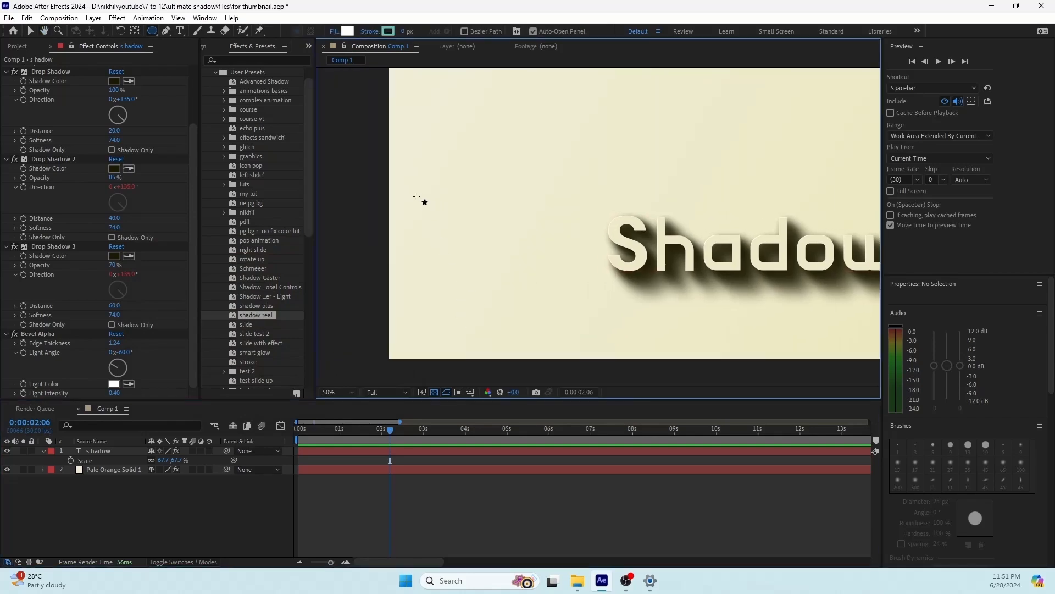
{"action": "left_click_drag", "start_coordinate": [417, 196], "coordinate": [502, 281]}
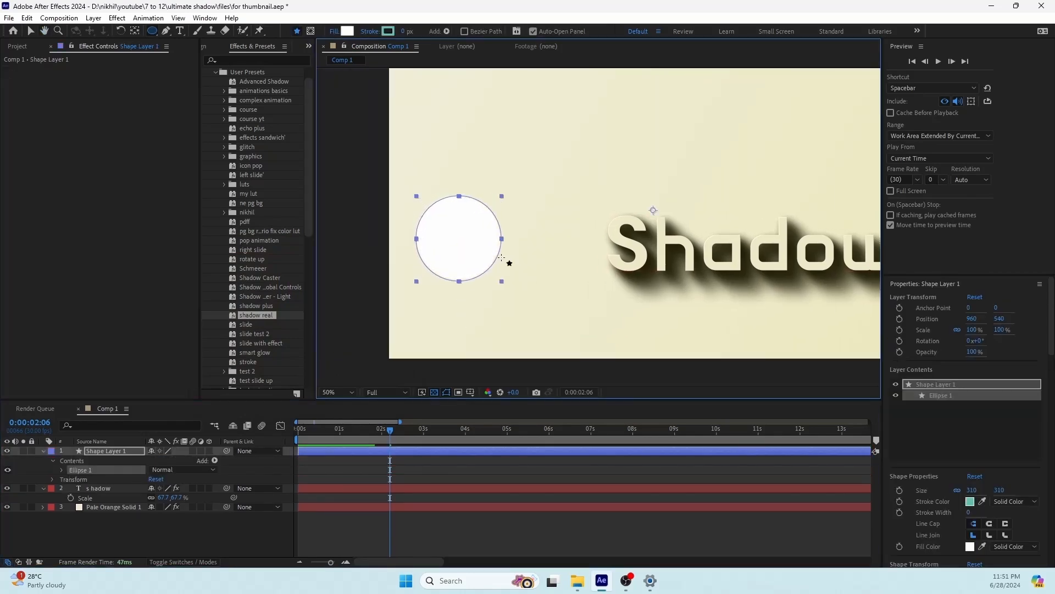
{"action": "left_click", "coordinate": [134, 31]}
{"action": "key", "text": "ctrl+alt+Home"}
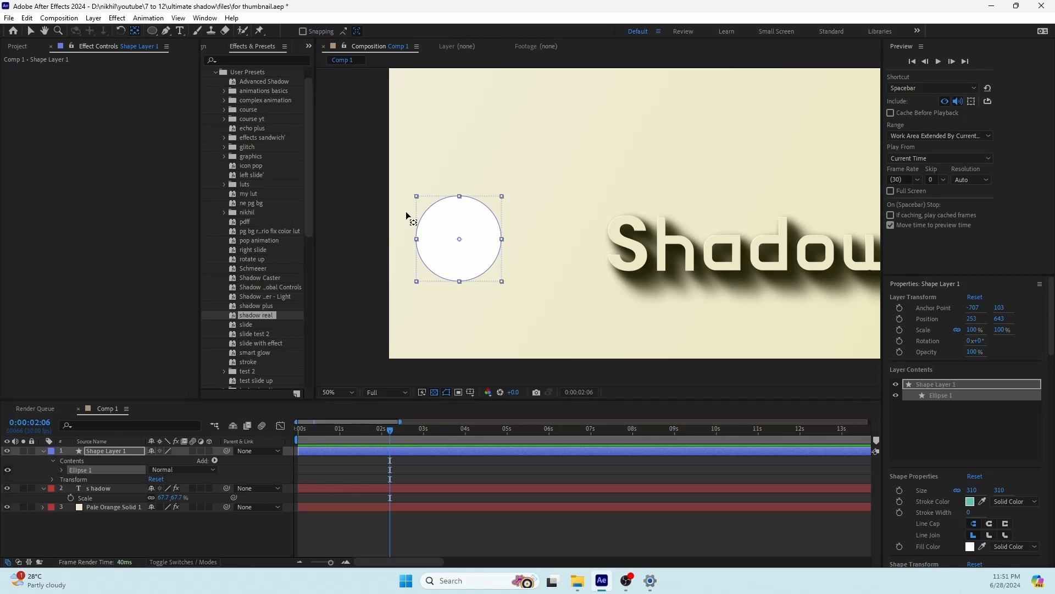
Step: Give the circle's layer a Drop Shadow with 100% opacity, distance 0 and softness 374, and duplicate the effect once
{"action": "left_click", "coordinate": [98, 455]}
{"action": "key", "text": "v"}
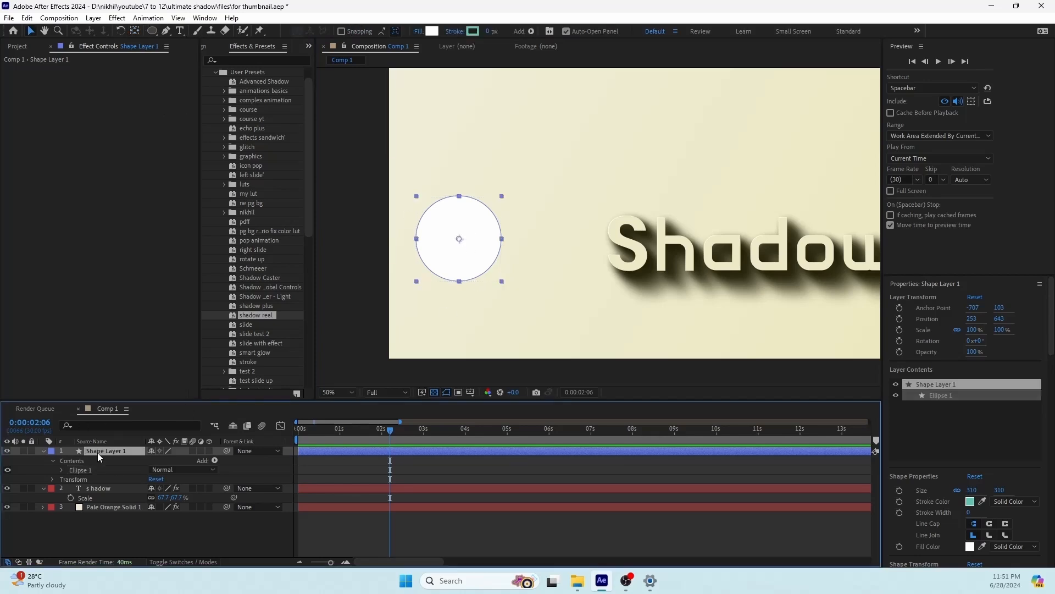
{"action": "key", "text": "ctrl+space"}
{"action": "type", "text": "dr"}
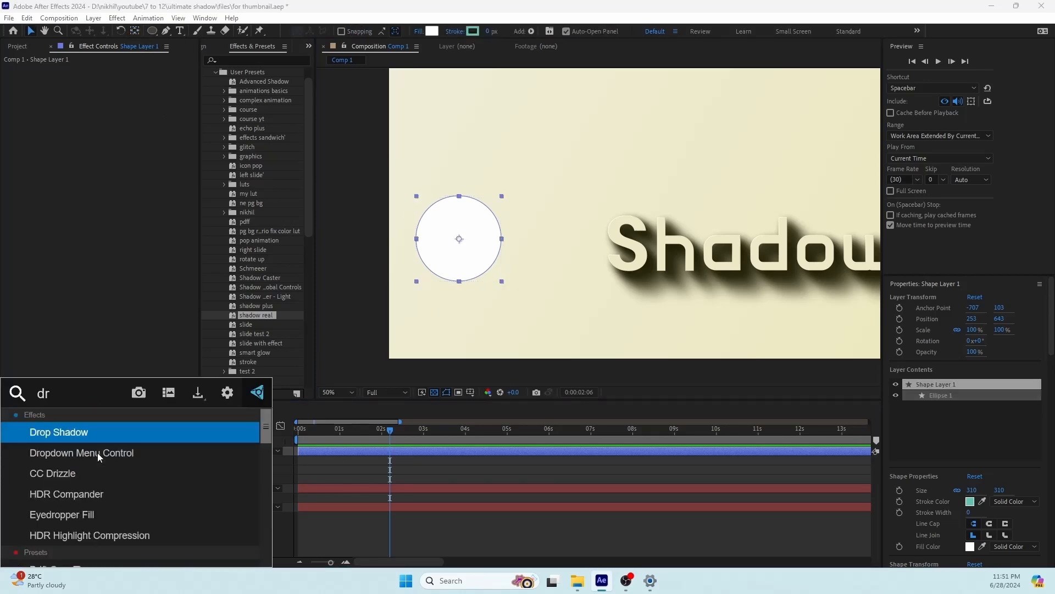
{"action": "key", "text": "Return"}
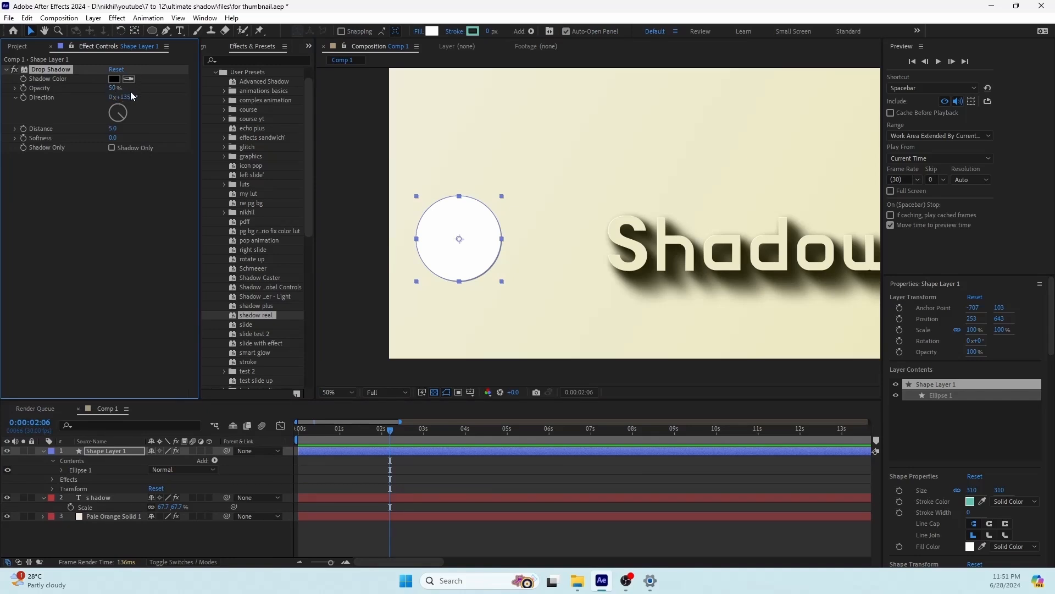
{"action": "left_click_drag", "start_coordinate": [114, 88], "coordinate": [135, 107]}
{"action": "left_click_drag", "start_coordinate": [112, 141], "coordinate": [322, 144]}
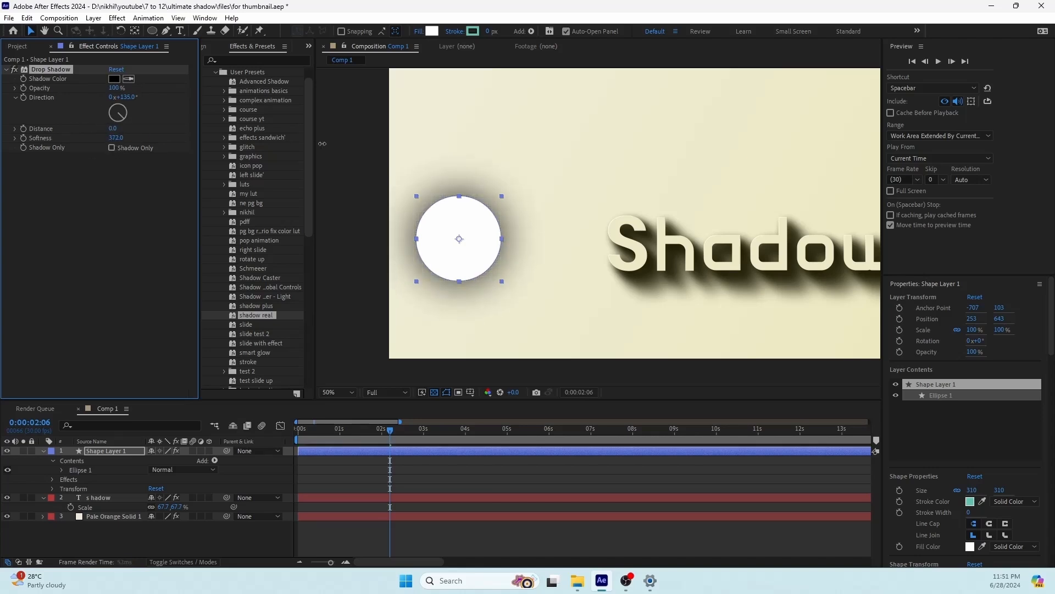
{"action": "left_click", "coordinate": [48, 73]}
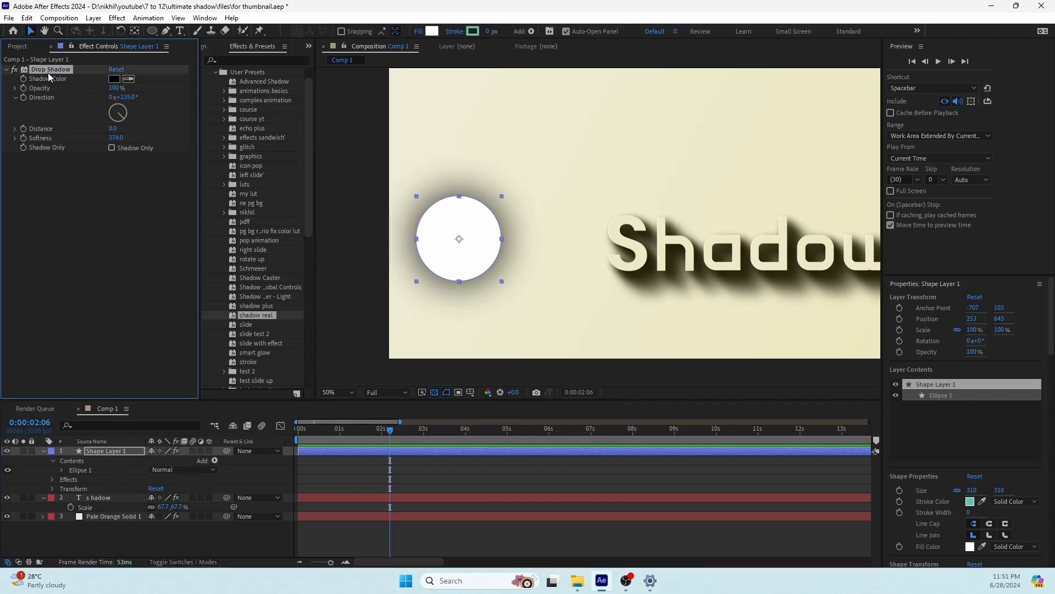
{"action": "key", "text": "ctrl+d"}
{"action": "left_click", "coordinate": [109, 278]}
Step: Add a Fill effect to the circle's shape layer and set its color to white to make a soft glow
{"action": "left_click", "coordinate": [120, 451]}
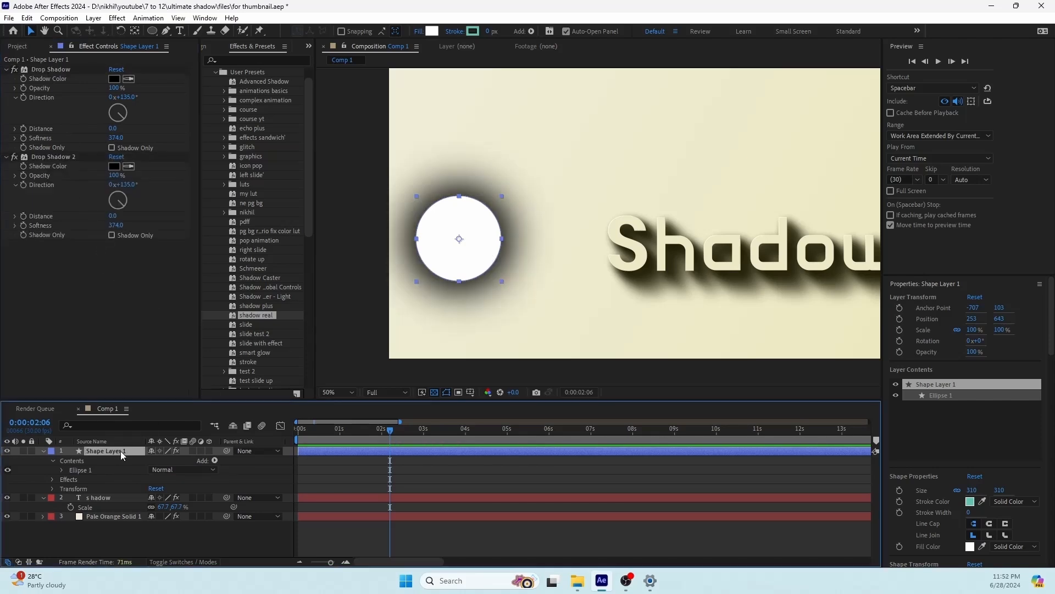
{"action": "key", "text": "ctrl+space"}
{"action": "type", "text": "fill"}
{"action": "key", "text": "Return"}
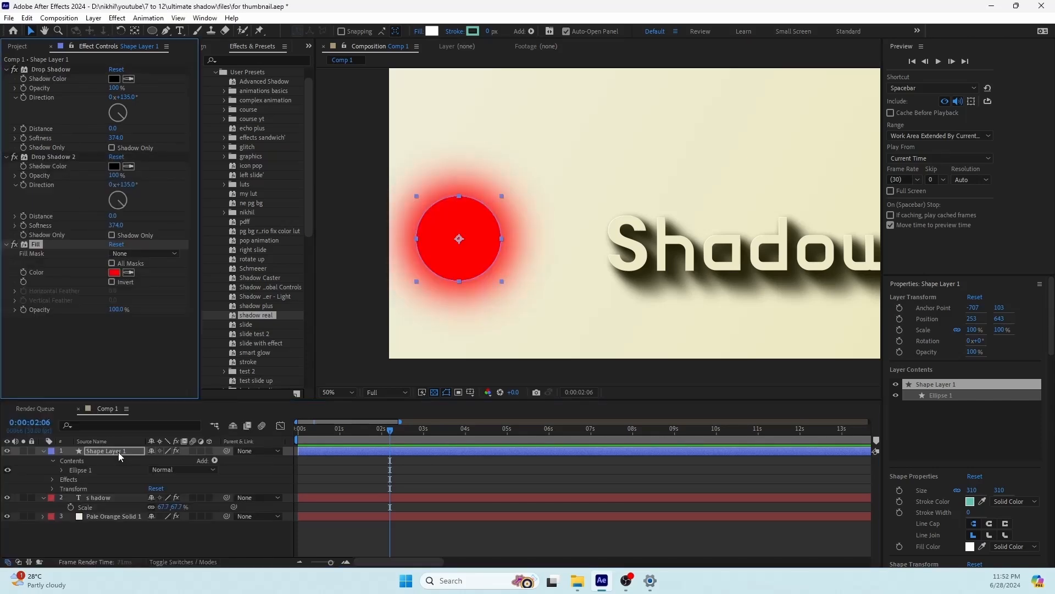
{"action": "left_click", "coordinate": [115, 272]}
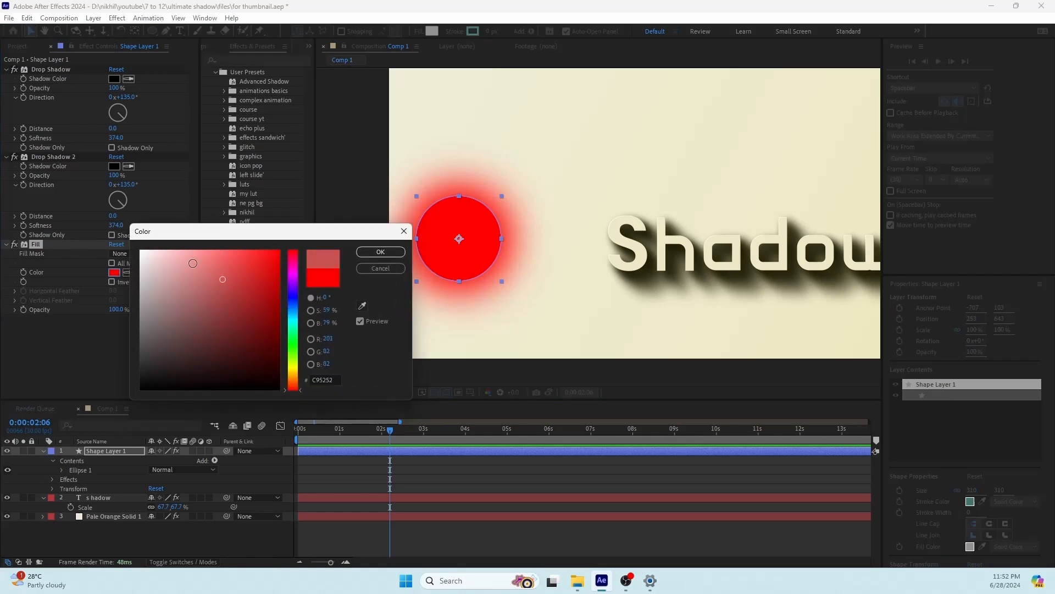
{"action": "left_click", "coordinate": [146, 253]}
{"action": "left_click", "coordinate": [367, 253]}
{"action": "left_click", "coordinate": [470, 524]}
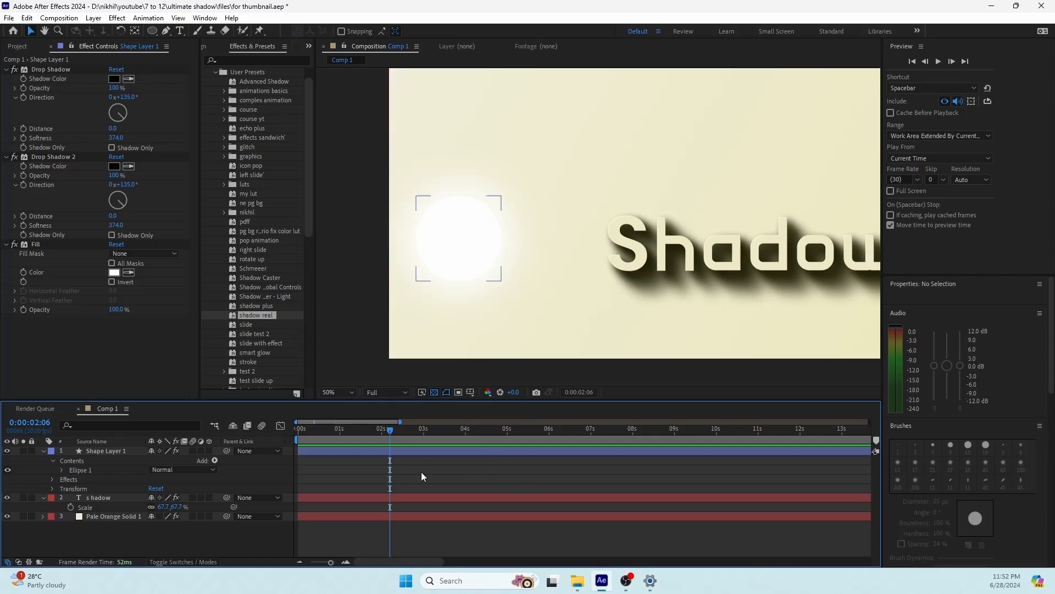
{"action": "left_click", "coordinate": [402, 449]}
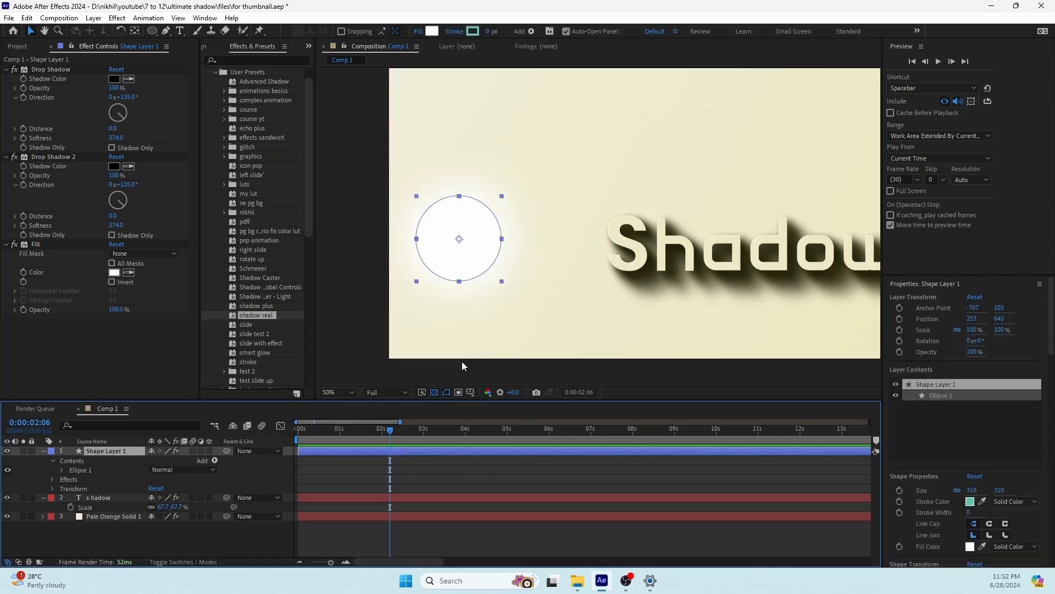
Step: Add a Position keyframe to the circle's shape layer at 0 seconds
{"action": "left_click_drag", "start_coordinate": [387, 438], "coordinate": [297, 435]}
{"action": "left_click_drag", "start_coordinate": [491, 261], "coordinate": [468, 266]}
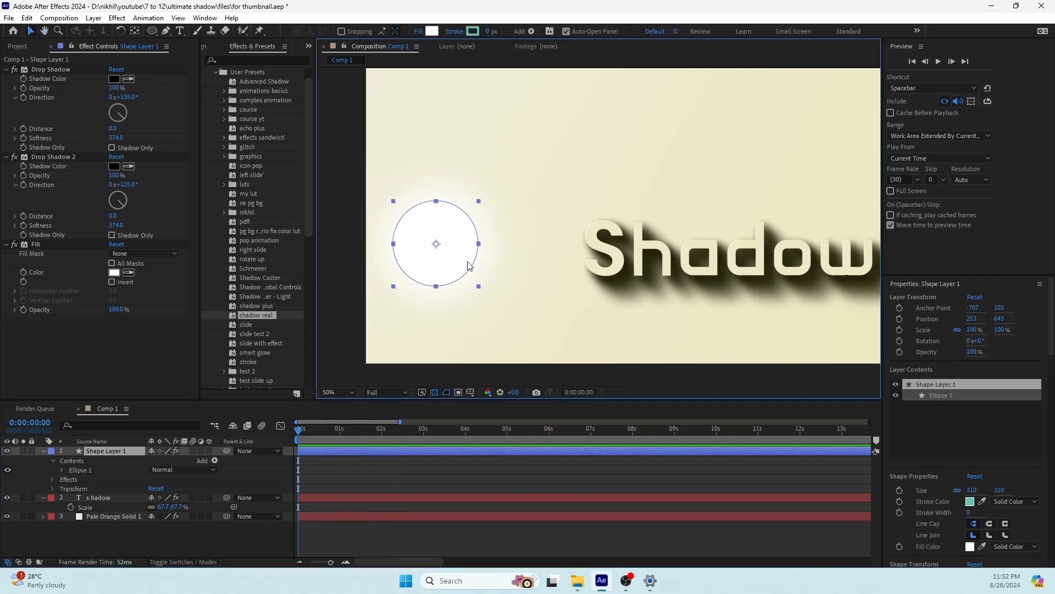
{"action": "left_click", "coordinate": [329, 497]}
{"action": "left_click", "coordinate": [311, 452]}
{"action": "left_click", "coordinate": [435, 268]}
{"action": "left_click_drag", "start_coordinate": [534, 244], "coordinate": [518, 271]}
{"action": "scroll", "coordinate": [528, 269], "scroll_direction": "down", "scroll_amount": 2}
{"action": "scroll", "coordinate": [514, 255], "scroll_direction": "up", "scroll_amount": 2}
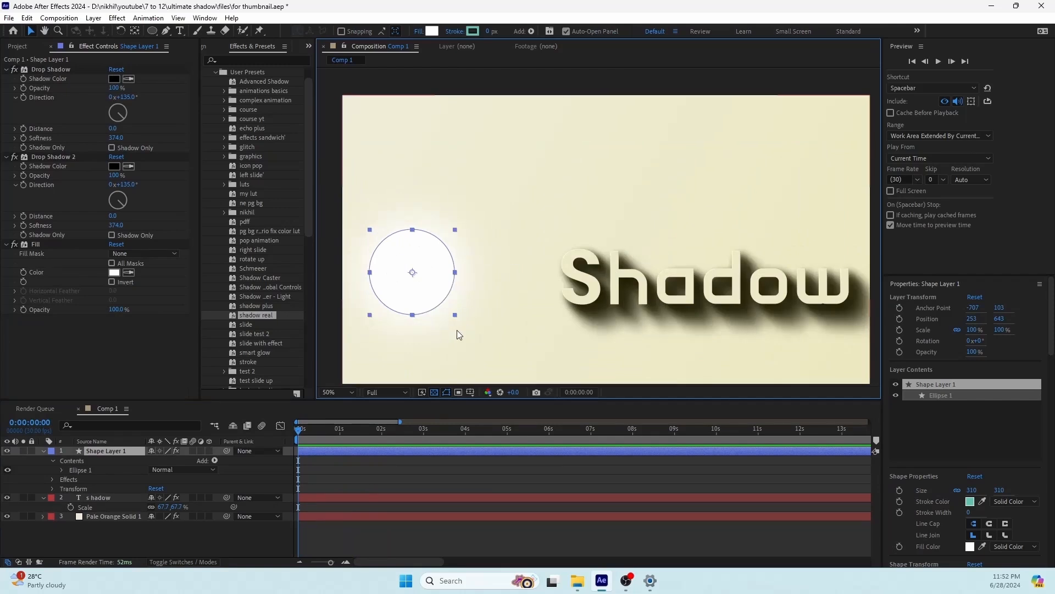
{"action": "key", "text": "p"}
{"action": "left_click", "coordinate": [71, 460]}
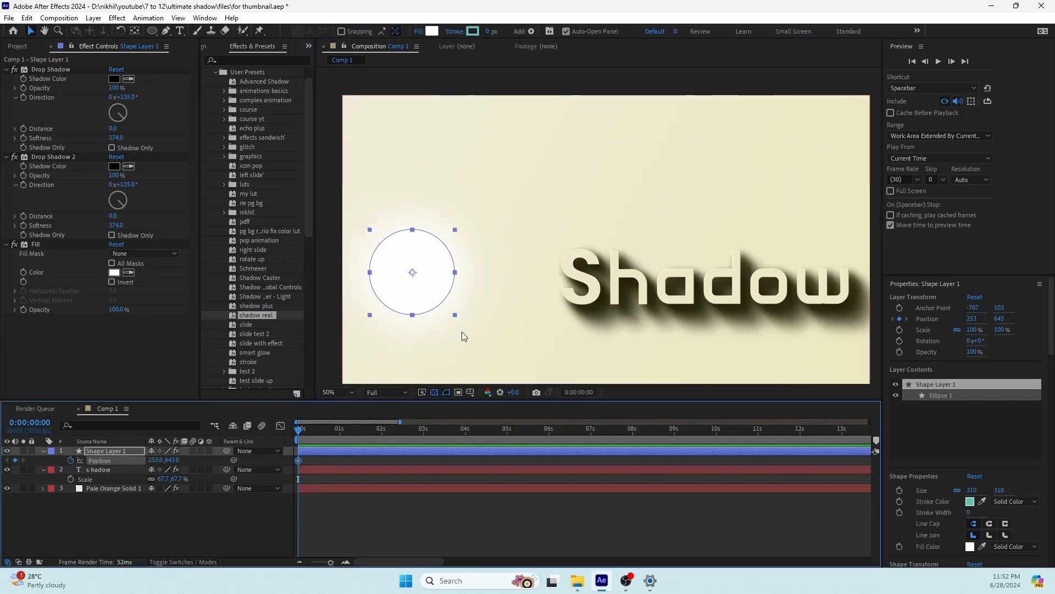
Step: At 2 seconds, move the circle up to the upper part of the frame, at about 729, 163, to keyframe its rise
{"action": "scroll", "coordinate": [531, 251], "scroll_direction": "down", "scroll_amount": 2}
{"action": "left_click_drag", "start_coordinate": [533, 249], "coordinate": [479, 266]}
{"action": "key", "text": "v"}
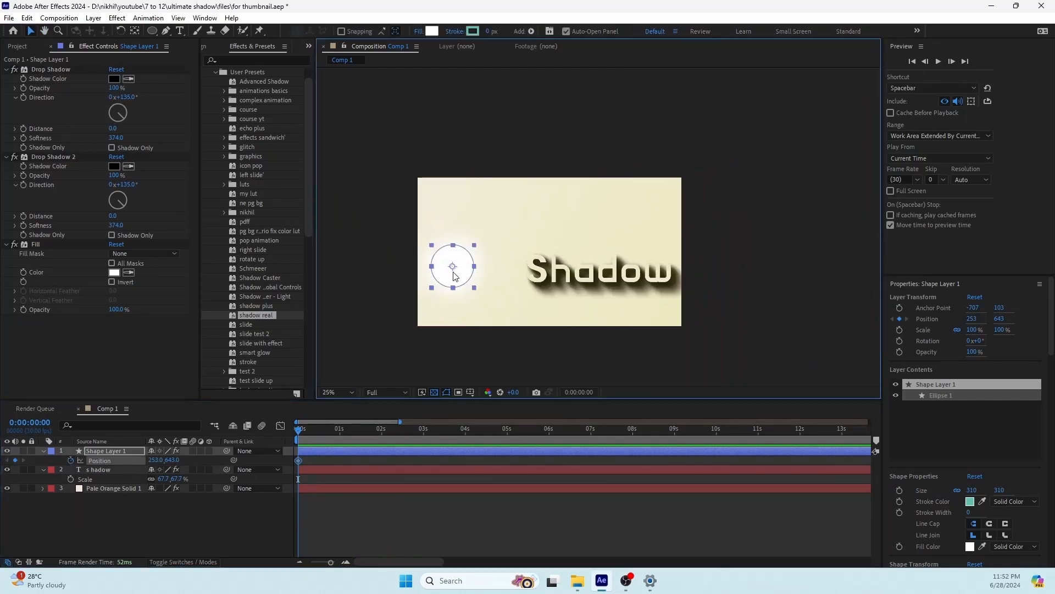
{"action": "left_click_drag", "start_coordinate": [304, 429], "coordinate": [381, 440]}
{"action": "scroll", "coordinate": [469, 231], "scroll_direction": "up", "scroll_amount": 2}
{"action": "left_click_drag", "start_coordinate": [468, 230], "coordinate": [602, 220]}
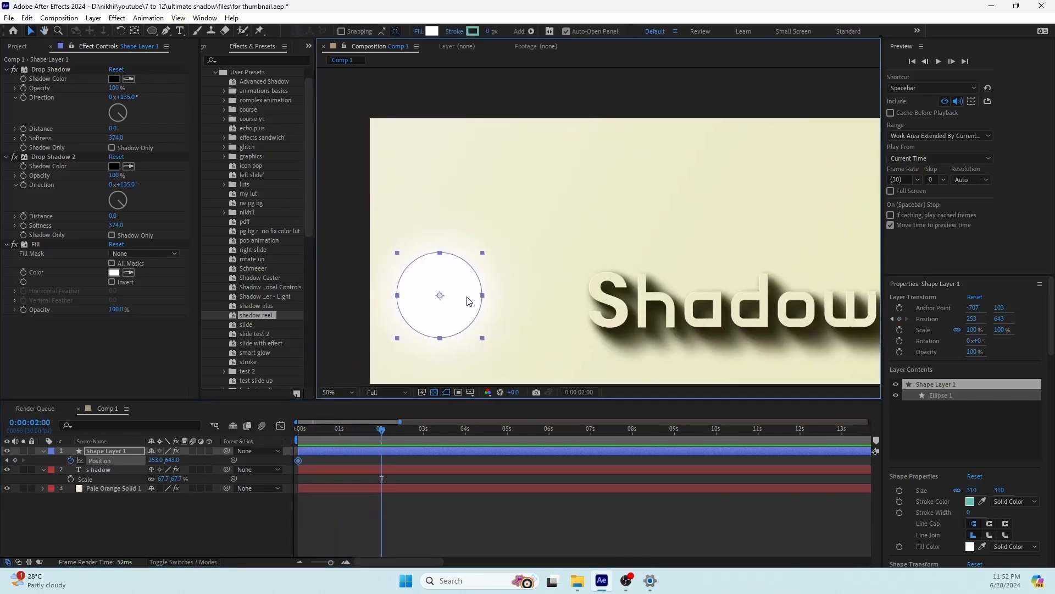
{"action": "left_click_drag", "start_coordinate": [465, 297], "coordinate": [571, 171]}
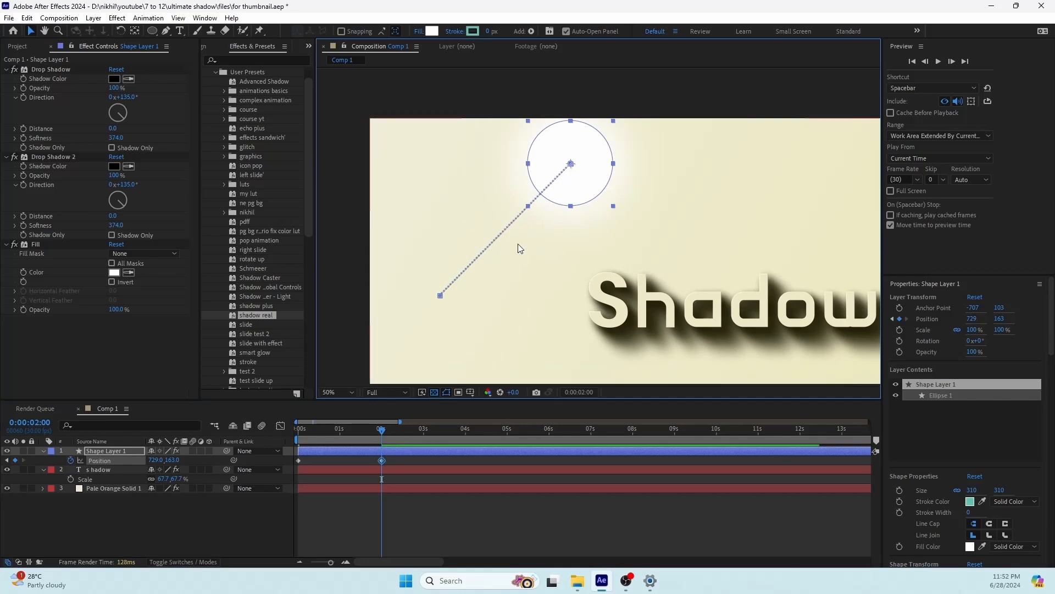
Step: Bend the circle's straight motion path into a smooth arc by pulling a Pen tool handle from its end point
{"action": "key", "text": "g"}
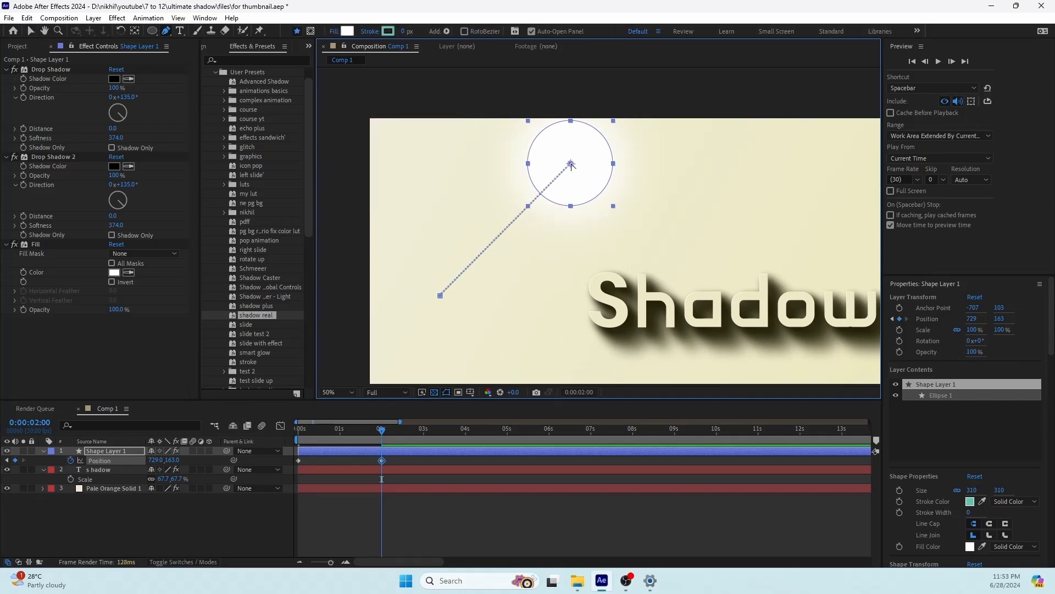
{"action": "left_click_drag", "start_coordinate": [571, 164], "coordinate": [433, 163]}
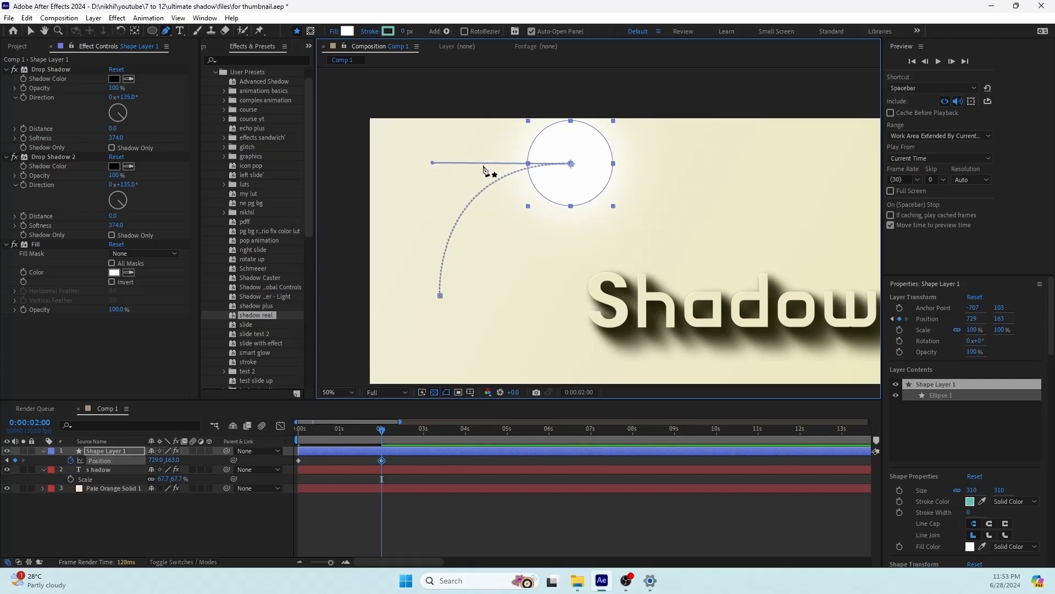
{"action": "left_click_drag", "start_coordinate": [433, 163], "coordinate": [447, 186]}
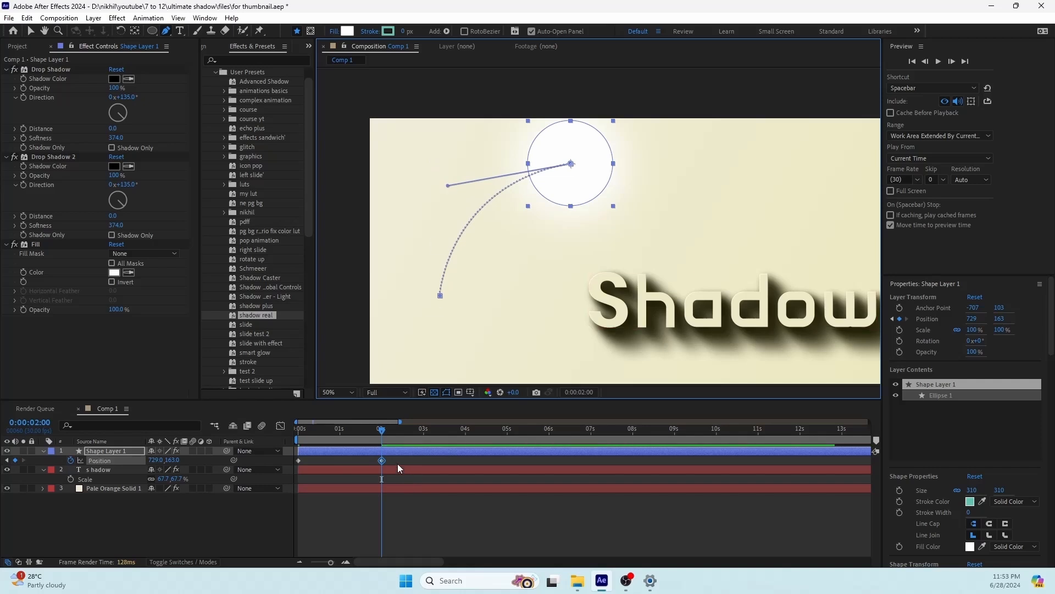
{"action": "left_click", "coordinate": [397, 461]}
Step: At 0 seconds, keyframe the Direction of the "Shadow" text's first Drop Shadow and set it to 95°
{"action": "left_click_drag", "start_coordinate": [380, 432], "coordinate": [271, 446]}
{"action": "left_click_drag", "start_coordinate": [548, 267], "coordinate": [486, 219]}
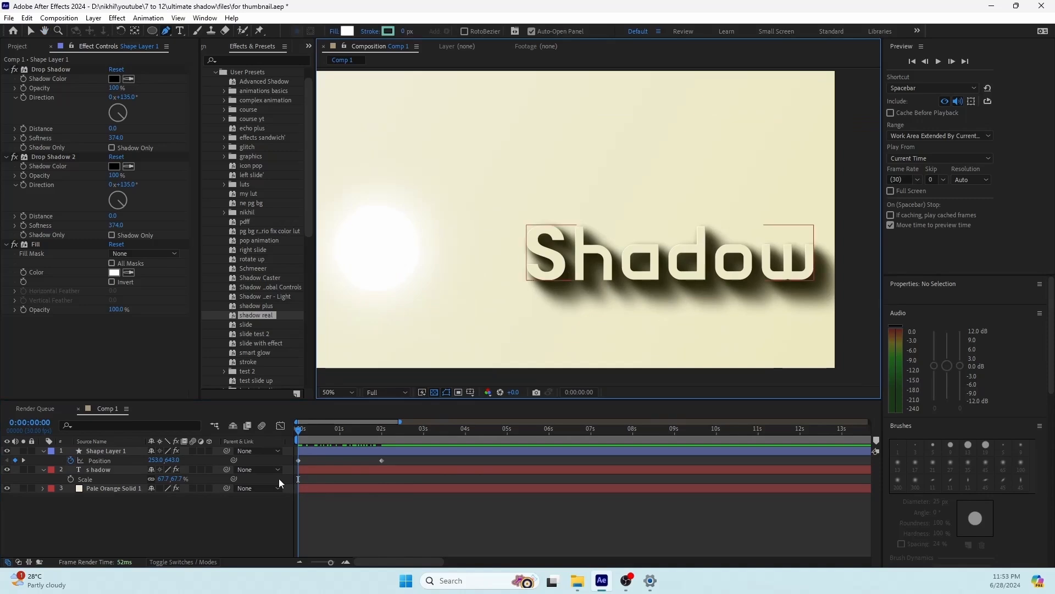
{"action": "left_click", "coordinate": [97, 471]}
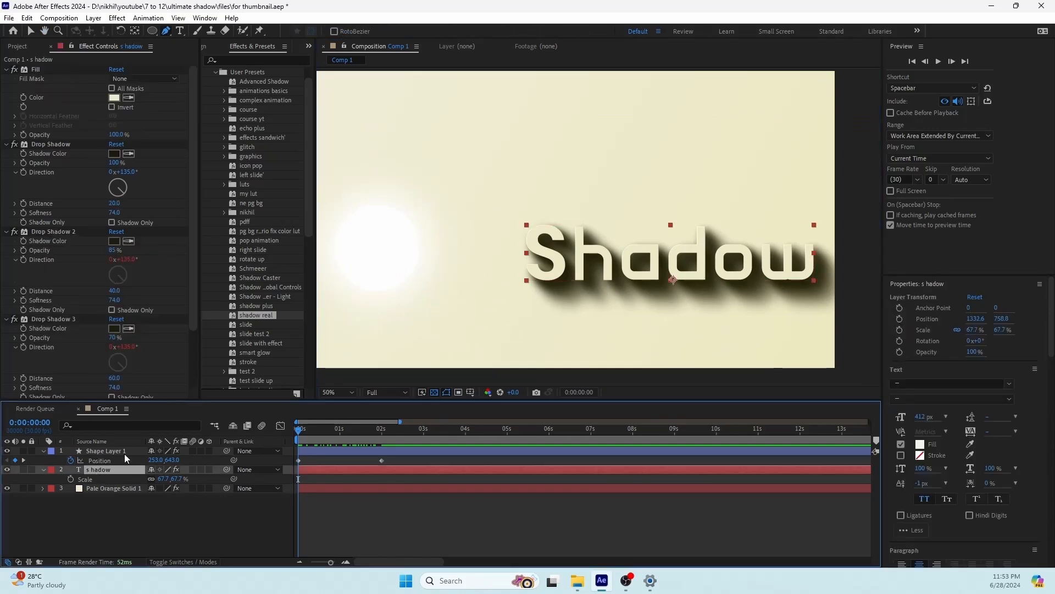
{"action": "left_click", "coordinate": [24, 172]}
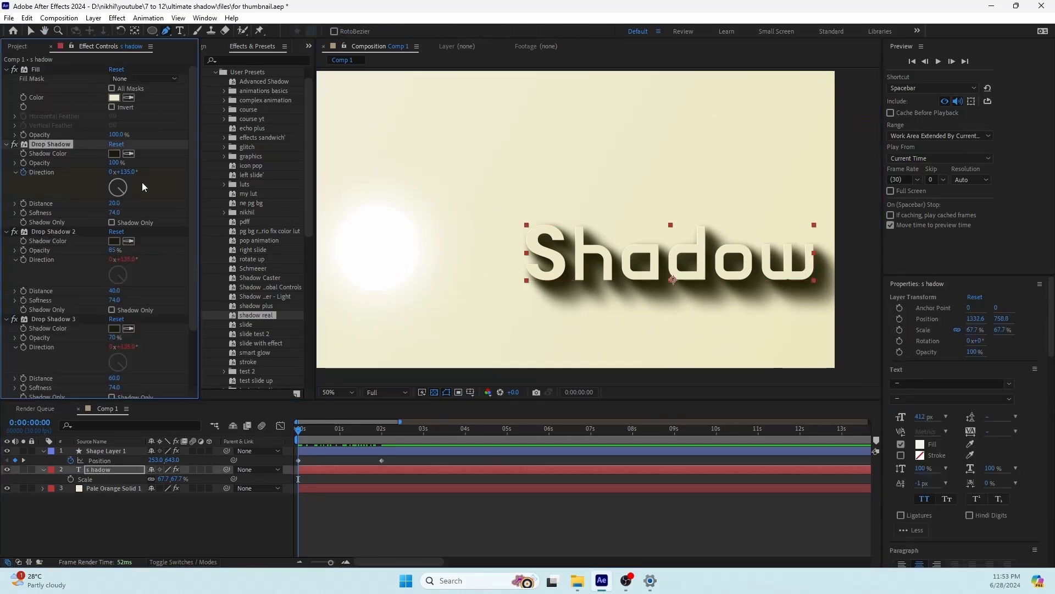
{"action": "left_click_drag", "start_coordinate": [127, 173], "coordinate": [180, 206]}
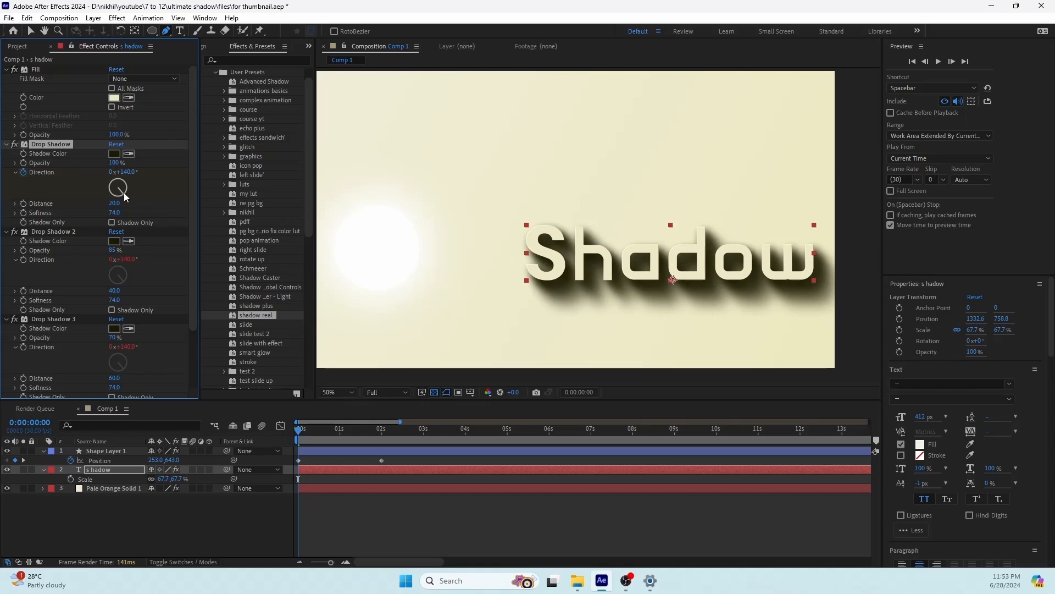
{"action": "left_click_drag", "start_coordinate": [124, 193], "coordinate": [131, 188]}
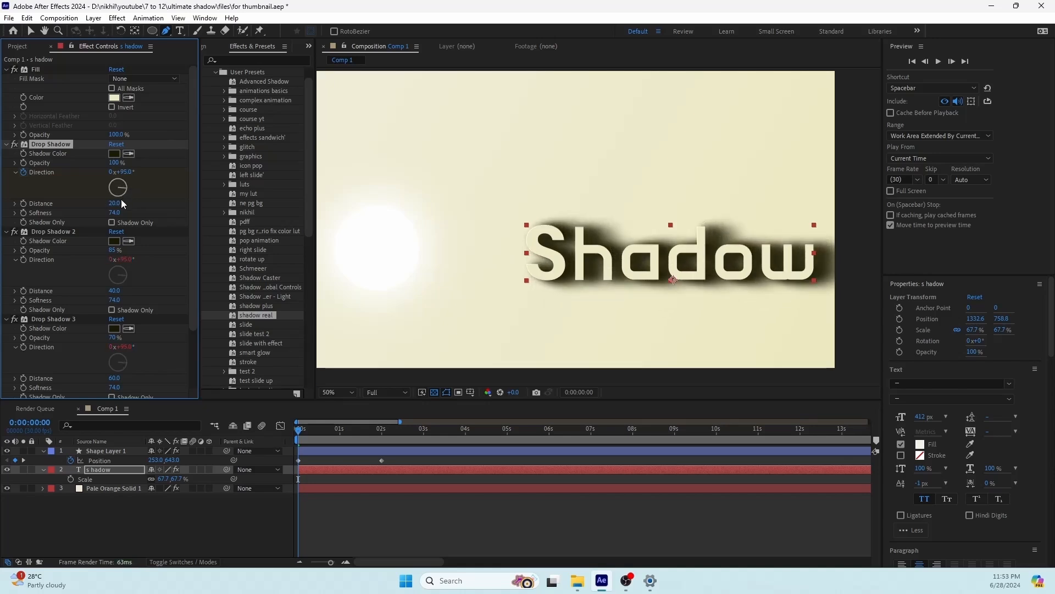
Step: At the circle's 2-second keyframe, set the Direction of the text's first Drop Shadow to 139°
{"action": "left_click", "coordinate": [23, 460]}
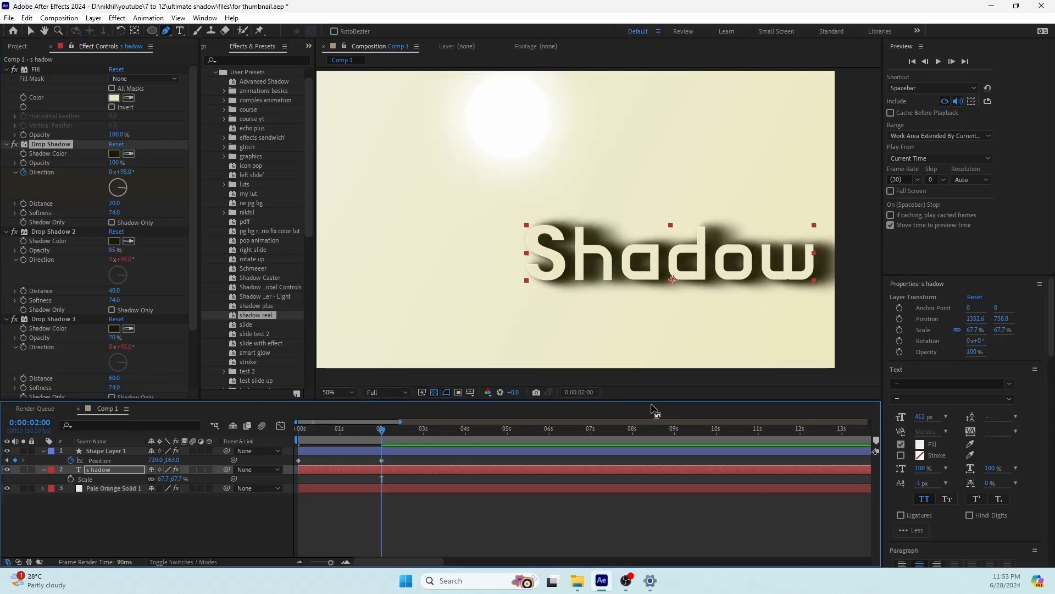
{"action": "left_click_drag", "start_coordinate": [652, 208], "coordinate": [635, 222]}
{"action": "left_click_drag", "start_coordinate": [558, 188], "coordinate": [551, 163]}
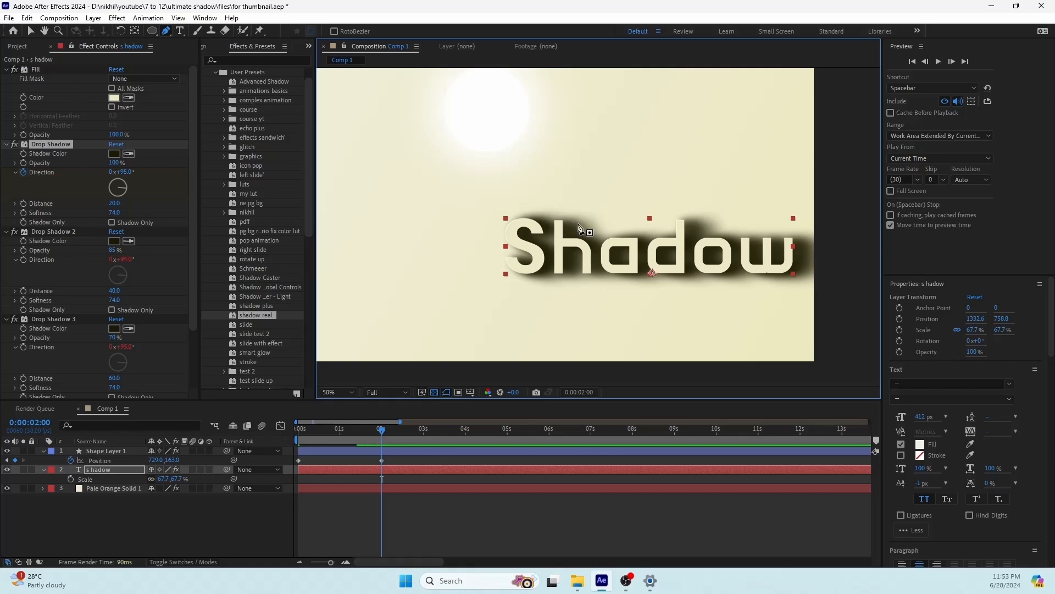
{"action": "left_click_drag", "start_coordinate": [125, 189], "coordinate": [133, 203]}
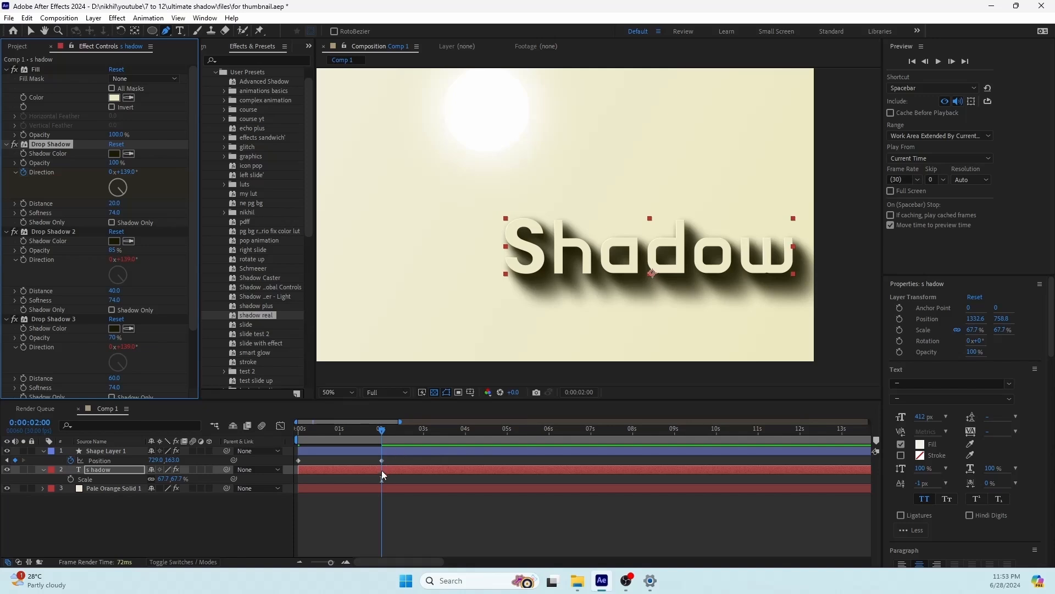
Step: Apply Easy Ease to all Position and Direction keyframes of the circle and the text, and preview the animation
{"action": "key", "text": "u"}
{"action": "left_click_drag", "start_coordinate": [382, 433], "coordinate": [297, 437]}
{"action": "key", "text": "space"}
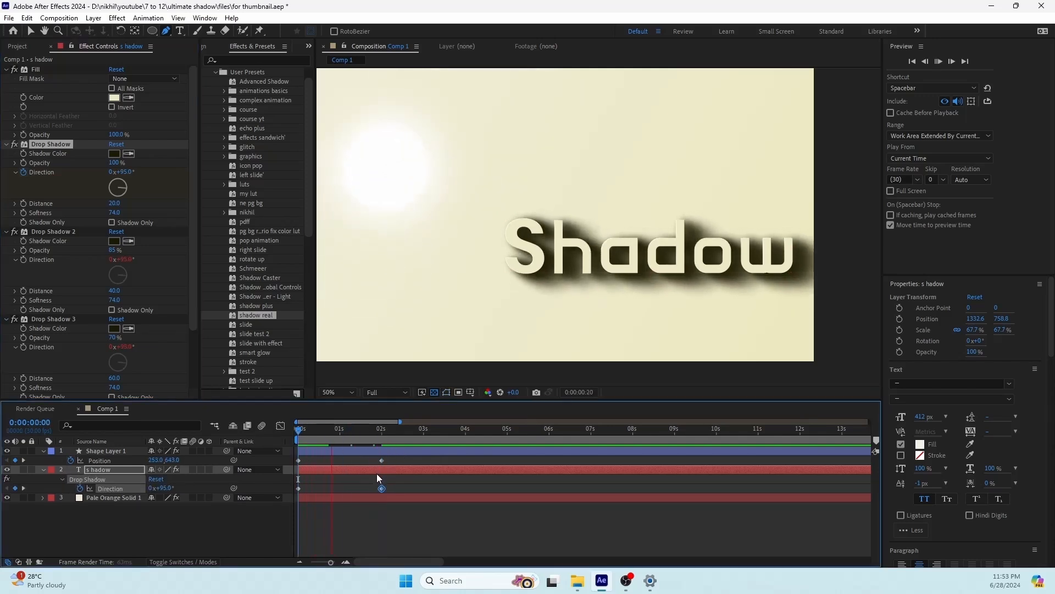
{"action": "key", "text": "space"}
{"action": "left_click_drag", "start_coordinate": [416, 456], "coordinate": [292, 494]}
{"action": "key", "text": "F9"}
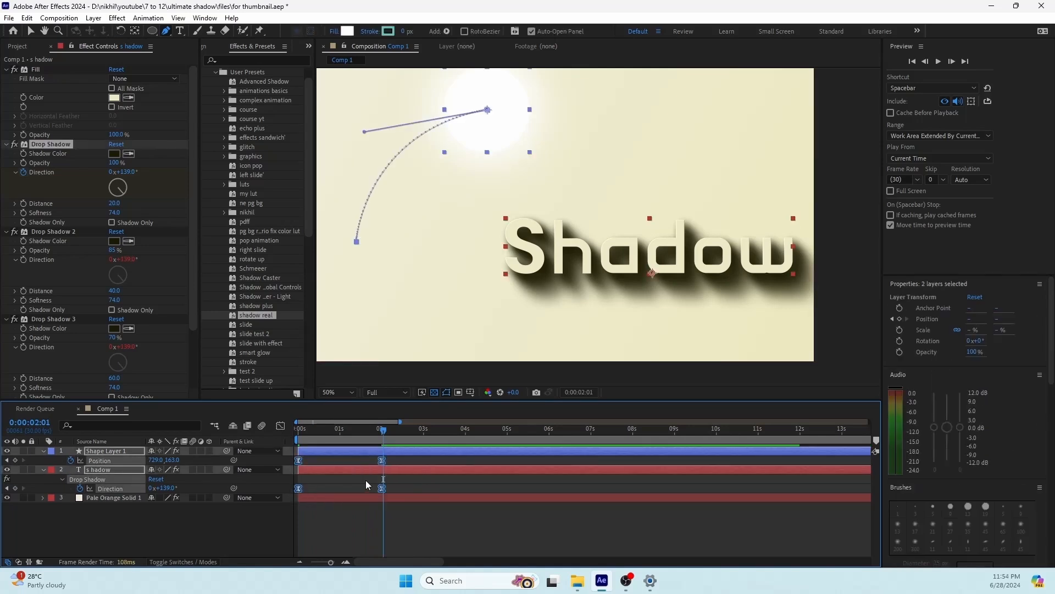
{"action": "key", "text": "Home"}
{"action": "key", "text": "space"}
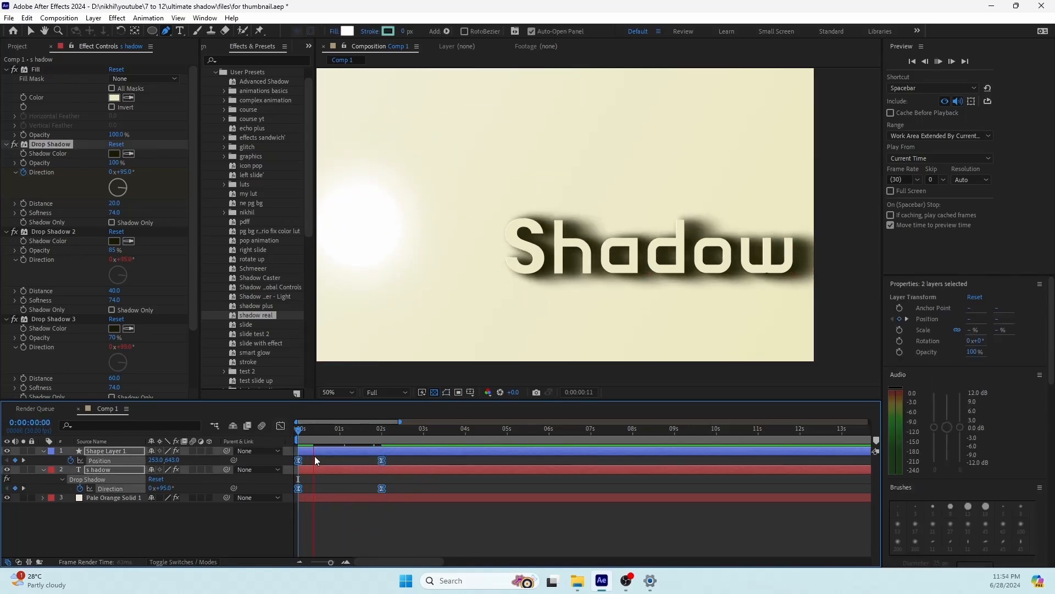
{"action": "key", "text": "space"}
Step: Enable motion blur on the circle and text layers and play the animation from the start
{"action": "left_click", "coordinate": [193, 450]}
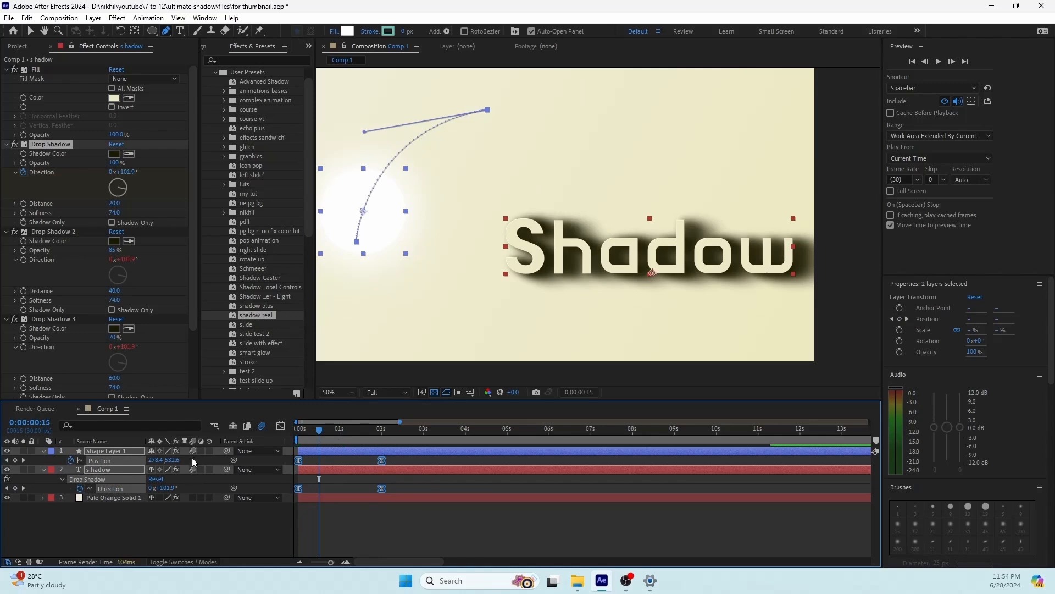
{"action": "left_click_drag", "start_coordinate": [323, 432], "coordinate": [301, 439]}
{"action": "scroll", "coordinate": [390, 360], "scroll_direction": "down", "scroll_amount": 2}
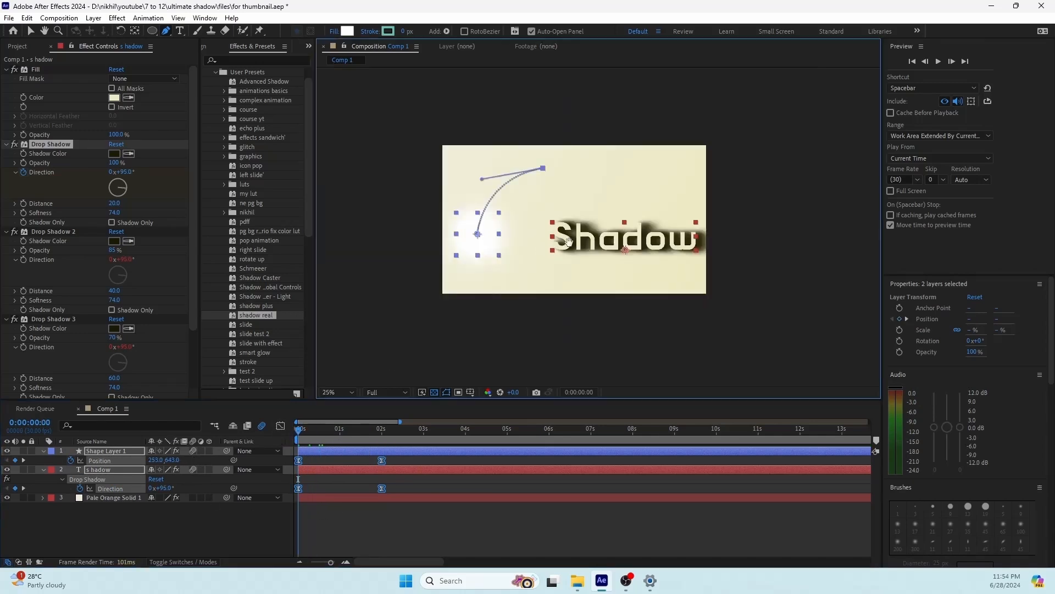
{"action": "key", "text": "Home"}
{"action": "key", "text": "space"}
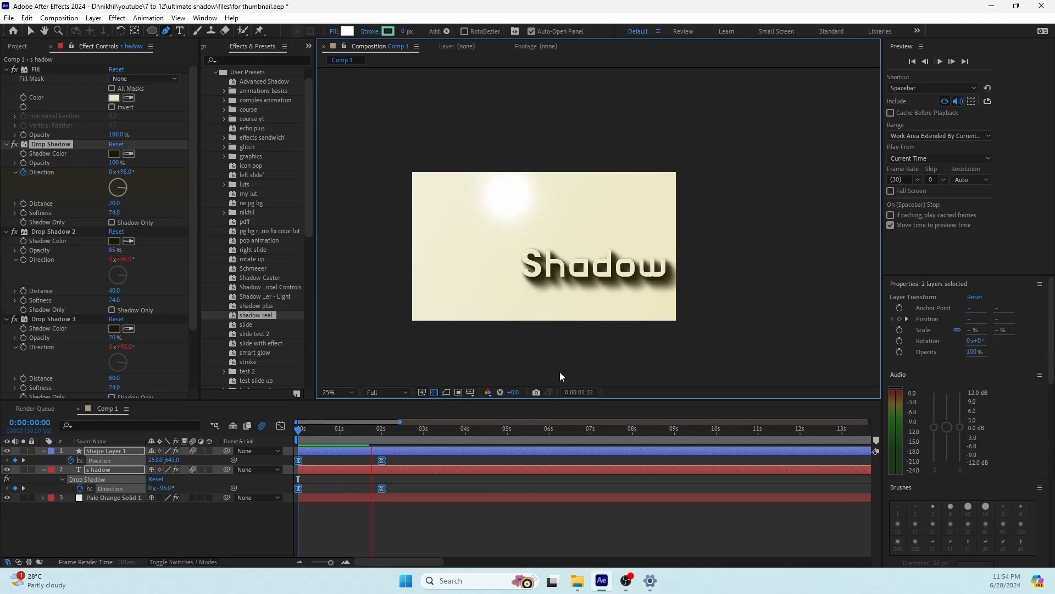
{"action": "key", "text": "space"}
{"action": "key", "text": "Home"}
{"action": "key", "text": "space"}
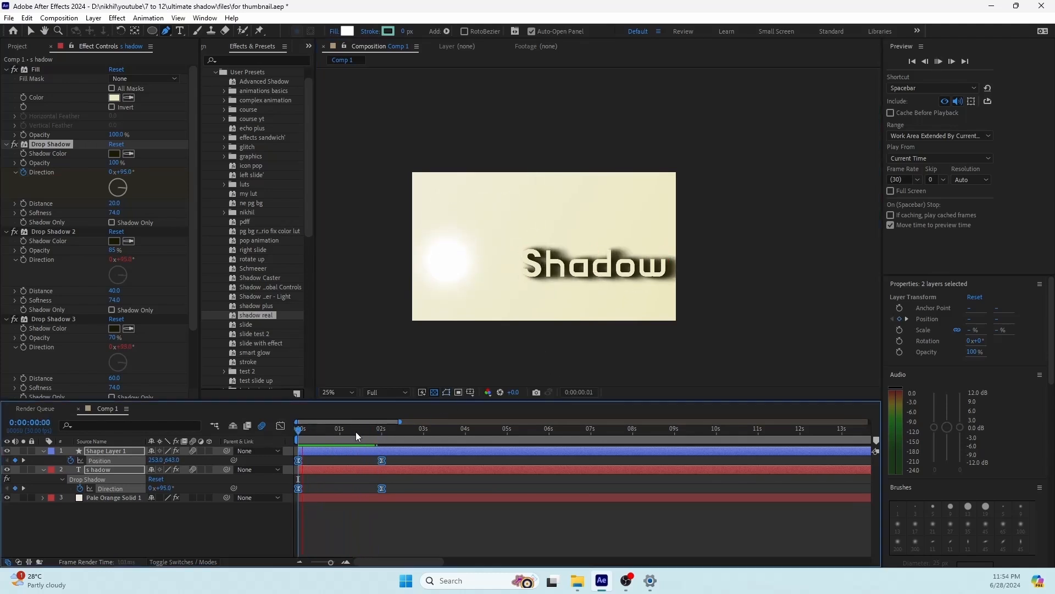